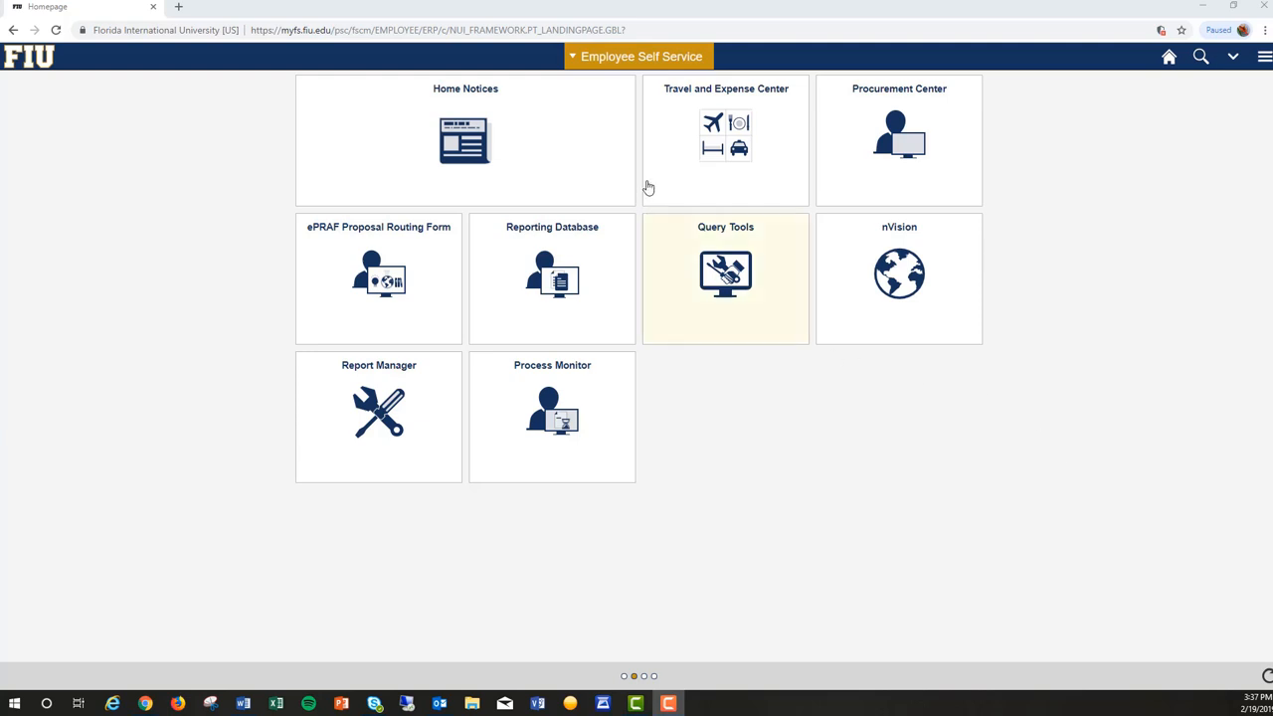
- Switch to the Budget Development homepage and view the Report Manager list in nVision
click(703, 57)
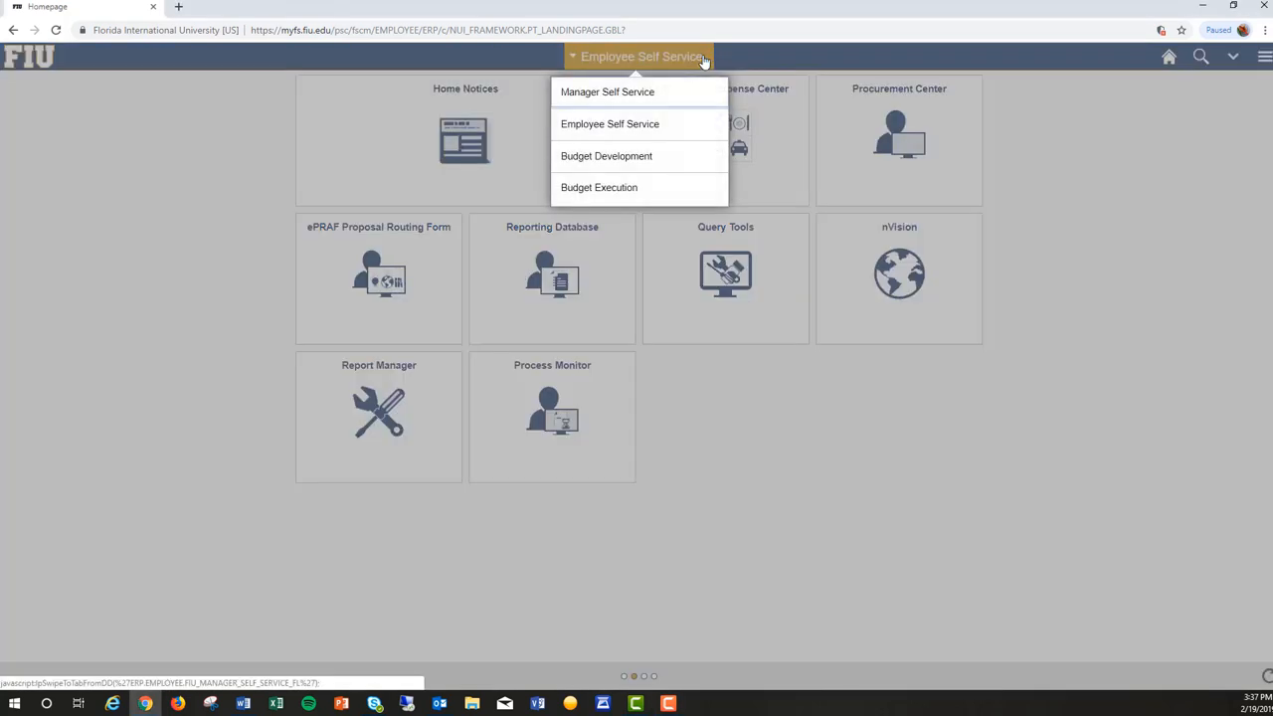
click(681, 161)
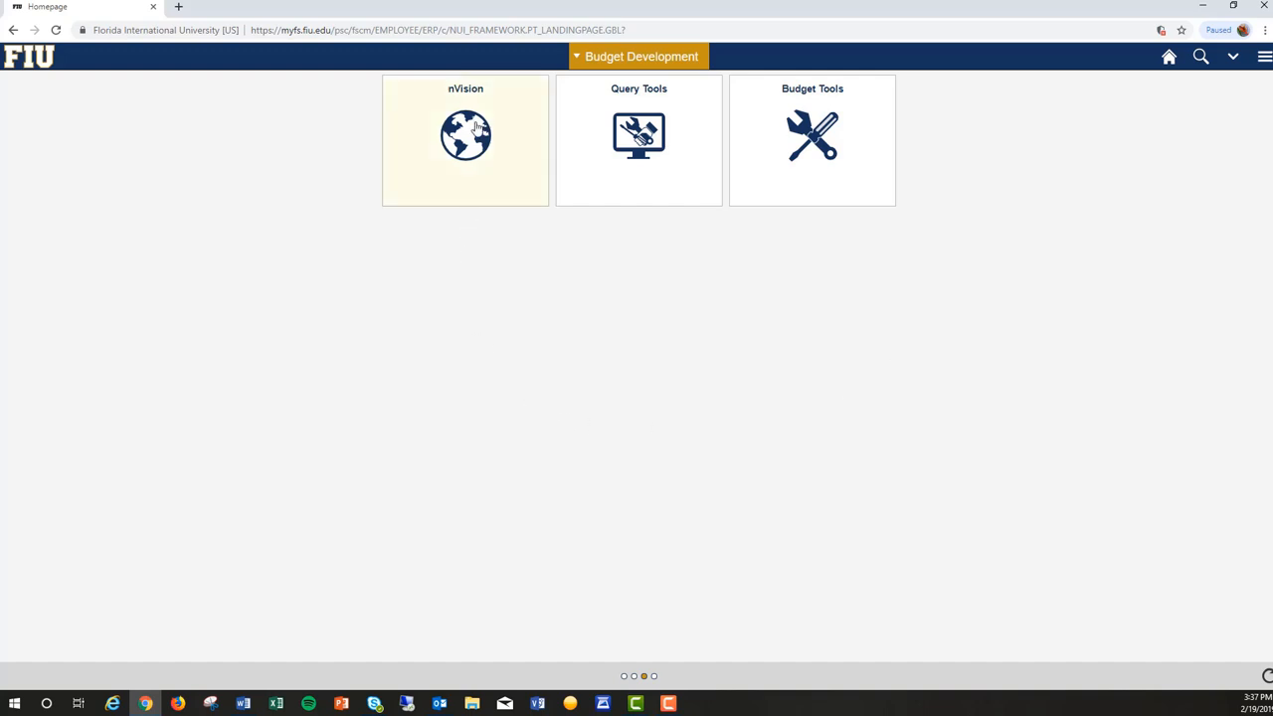
click(485, 159)
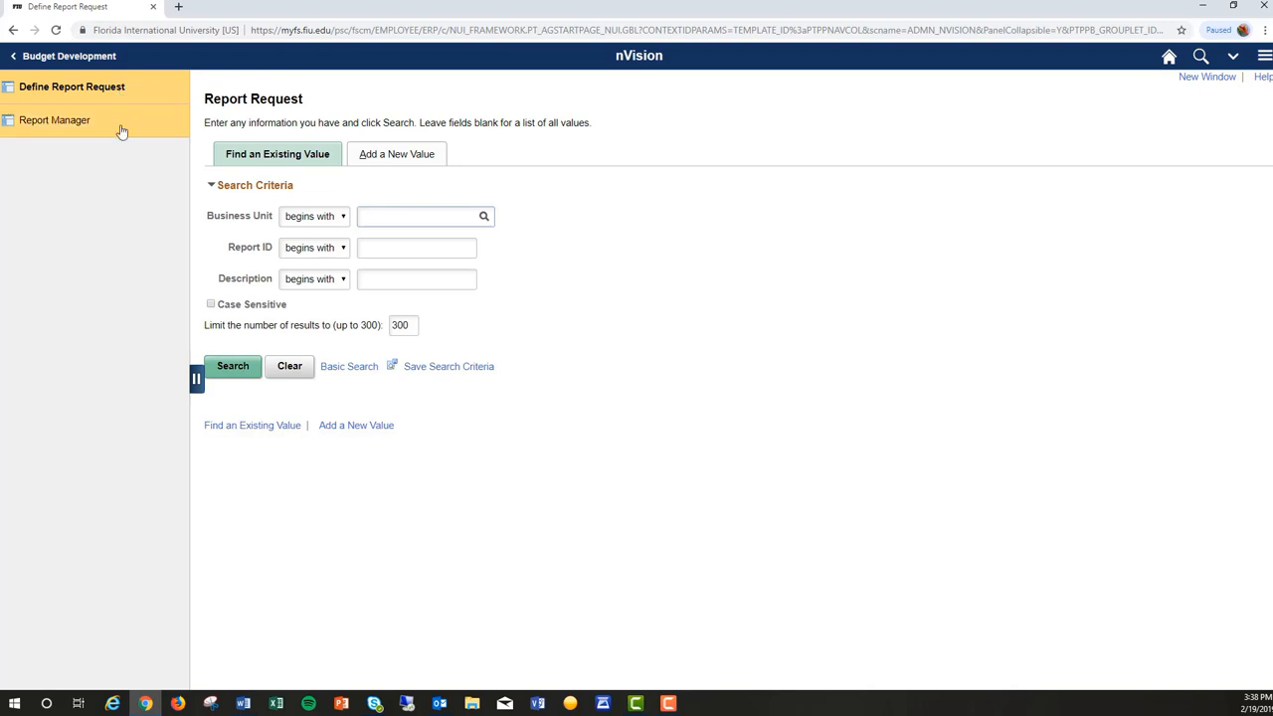
click(120, 129)
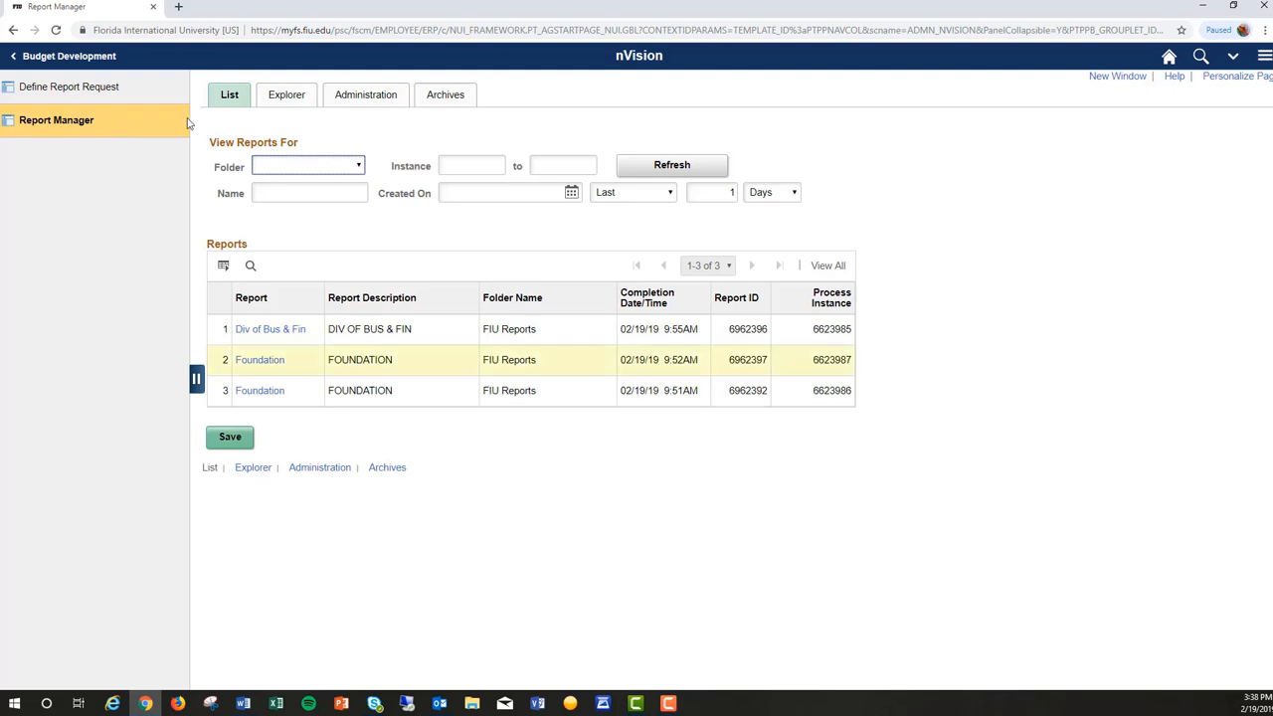
- View the Query Viewer page in Query Tools and return to the Budget Development homepage
click(111, 59)
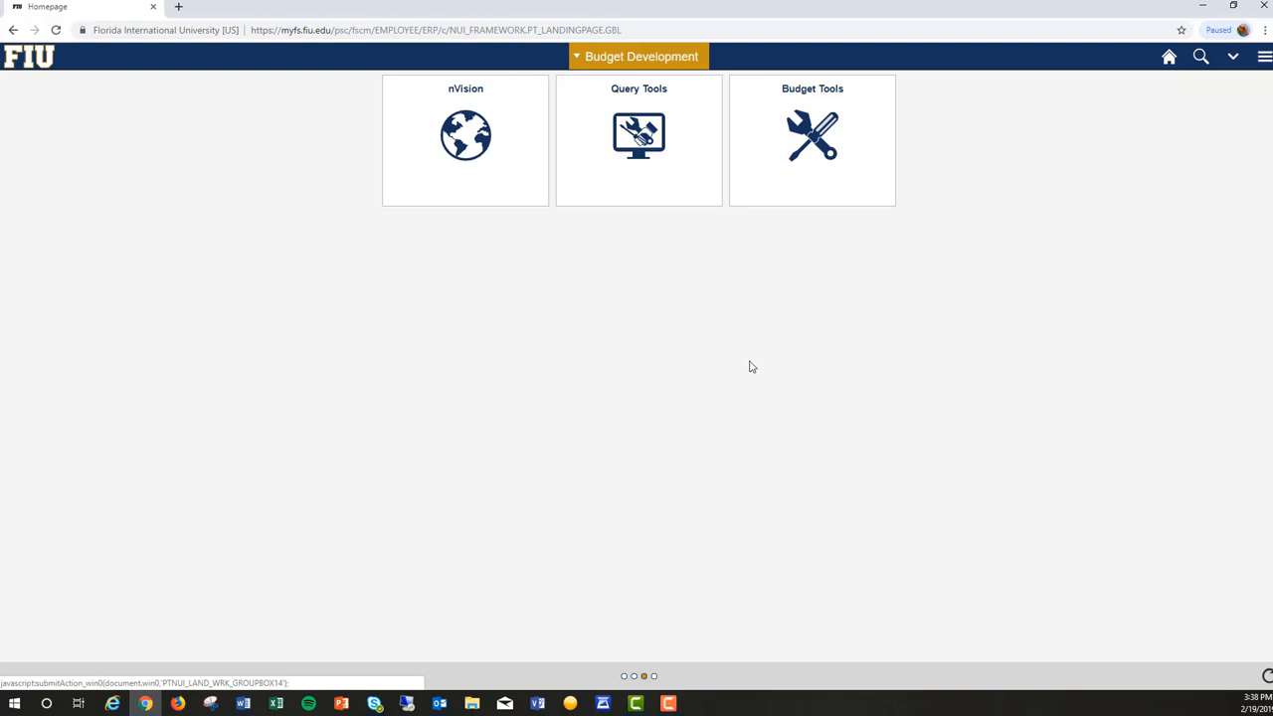
click(675, 137)
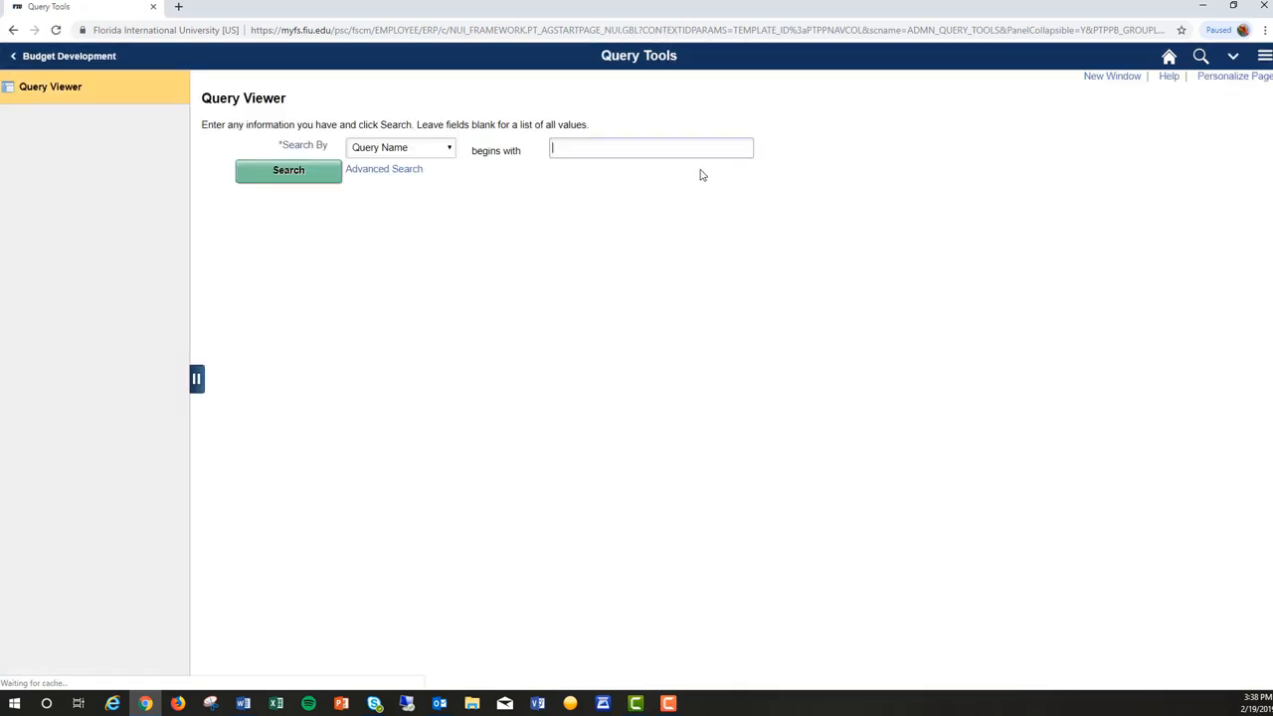
click(102, 59)
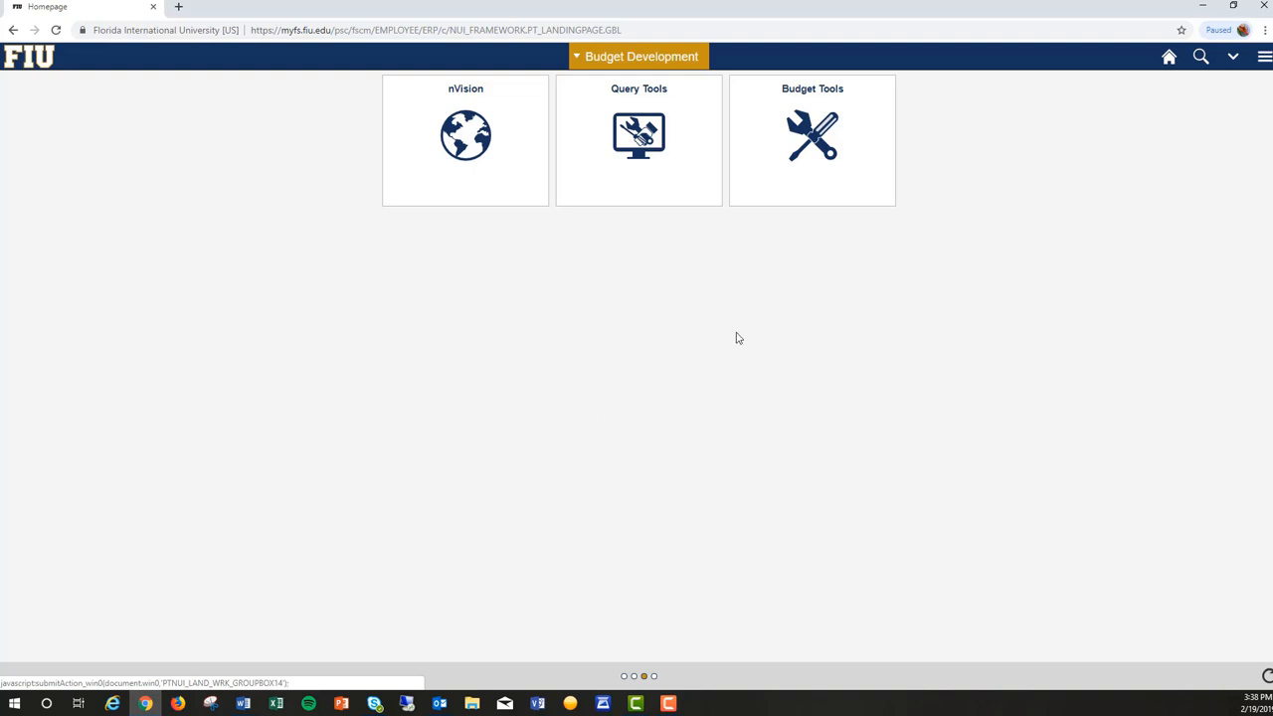
- View the Budget Tools pages FIU Position Budget, FIU Transfers In/Out, FIU DSO Reimbursements and Detail Budget Maintenance
click(862, 157)
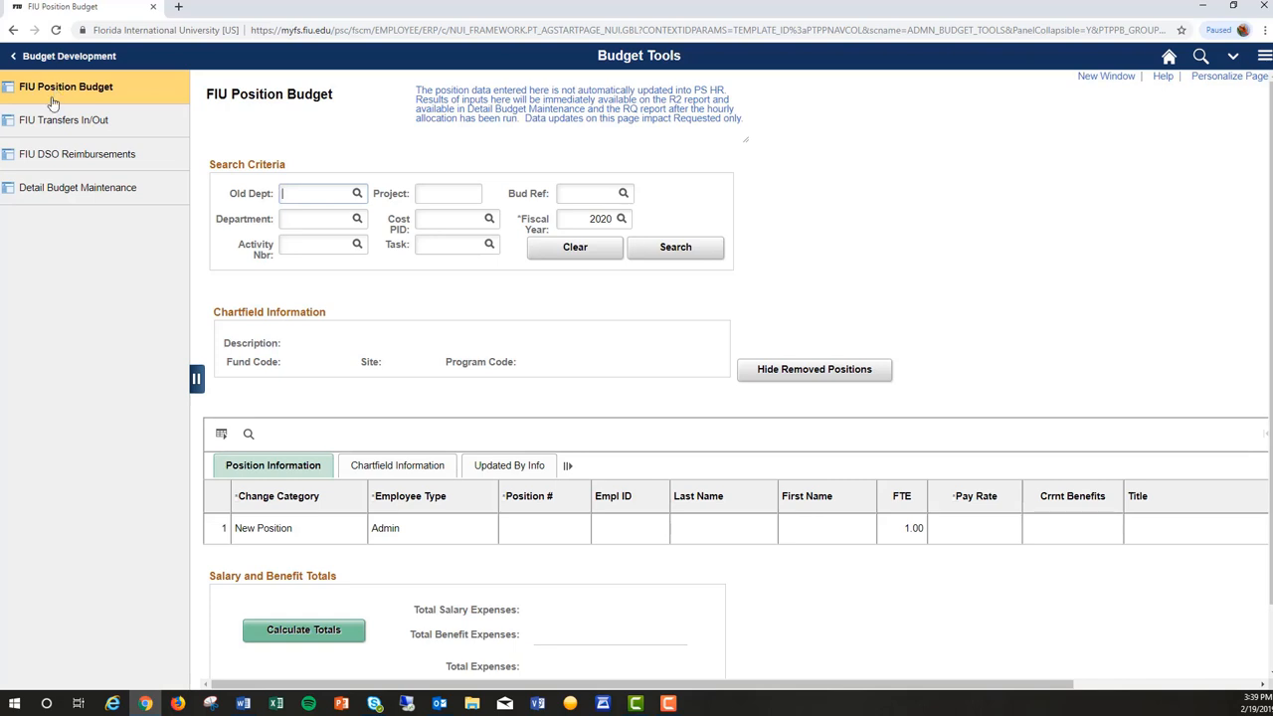
click(48, 121)
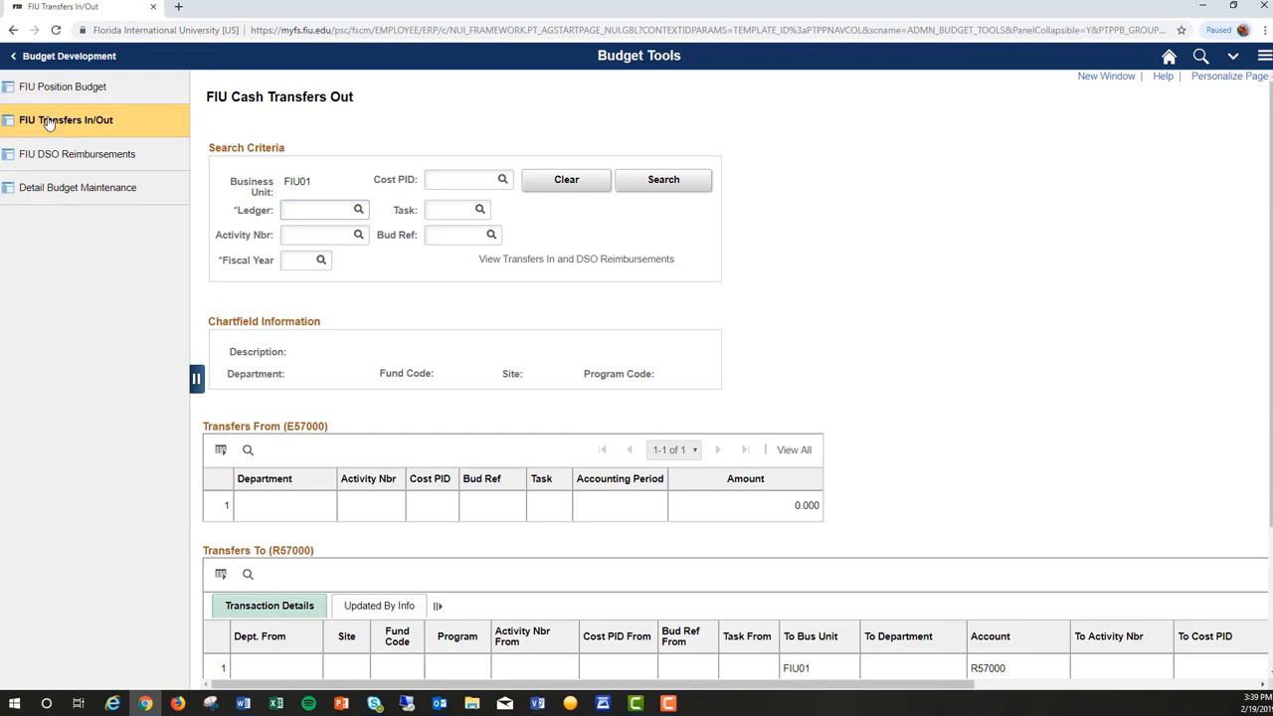
click(48, 152)
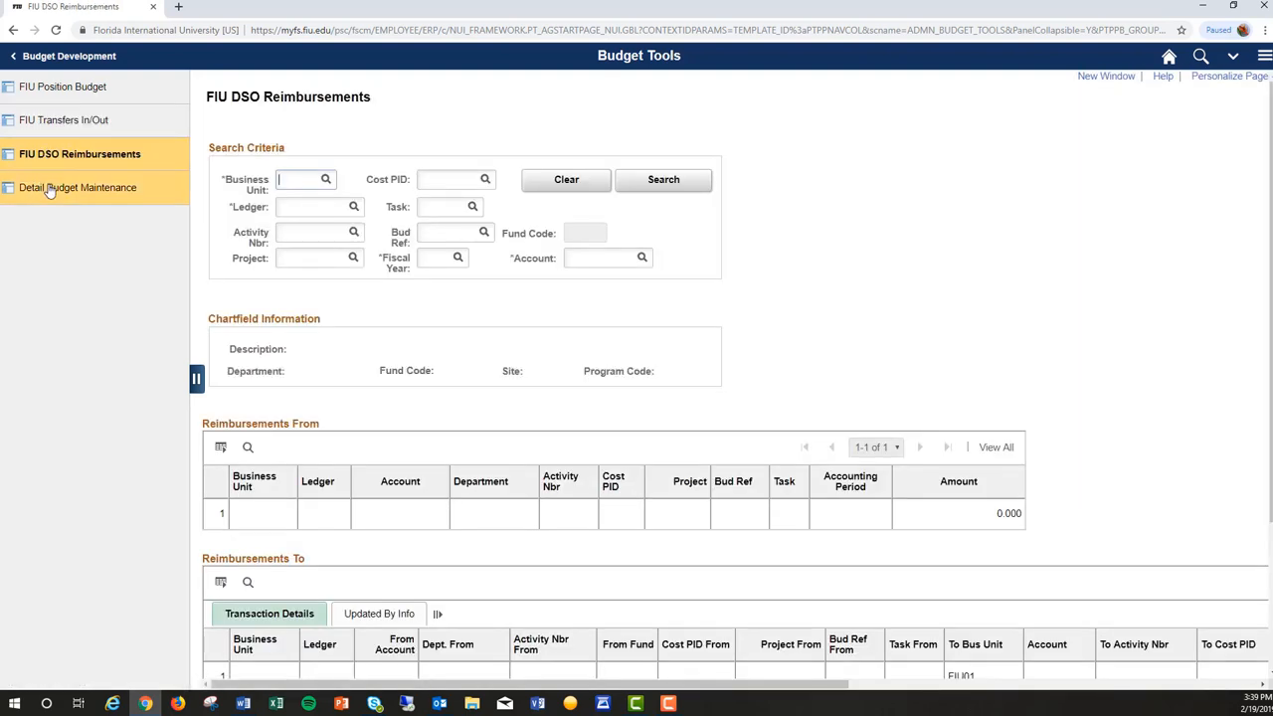
click(49, 189)
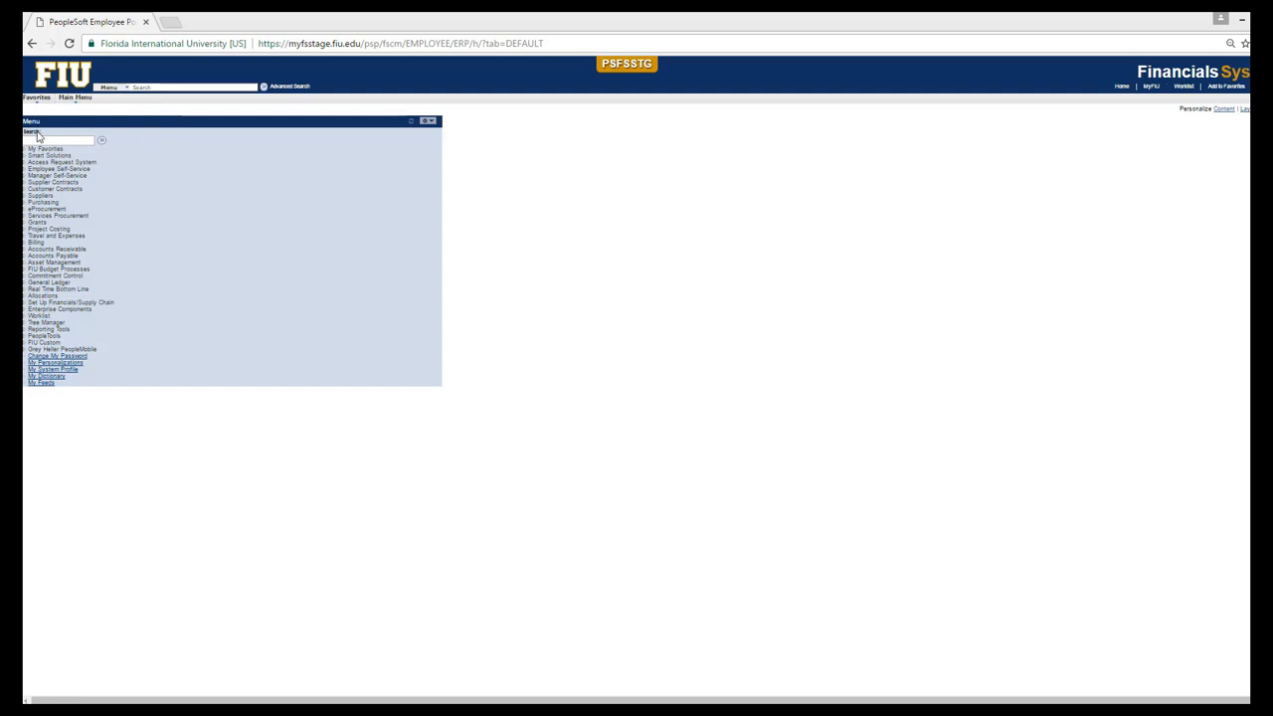
- Find the existing nVision report request with business unit FIU01 and report ID RQ from the Reporting Tools' Define Report Request page
click(62, 332)
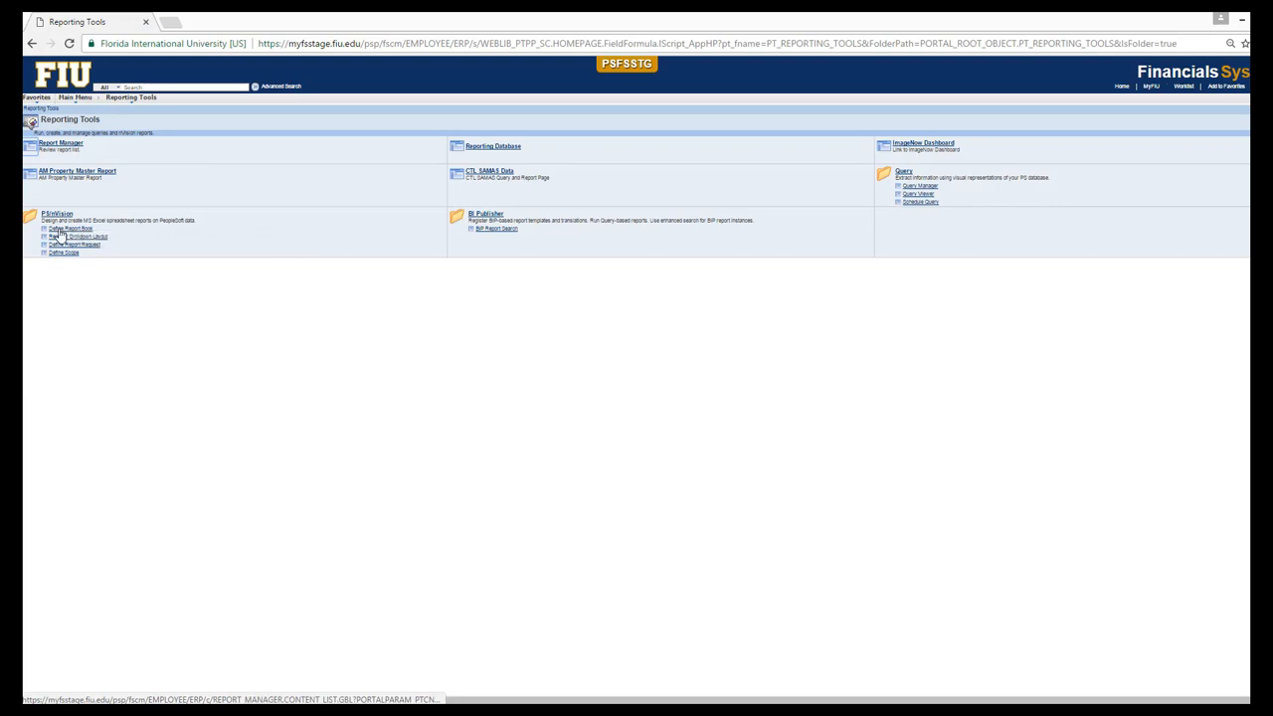
click(57, 247)
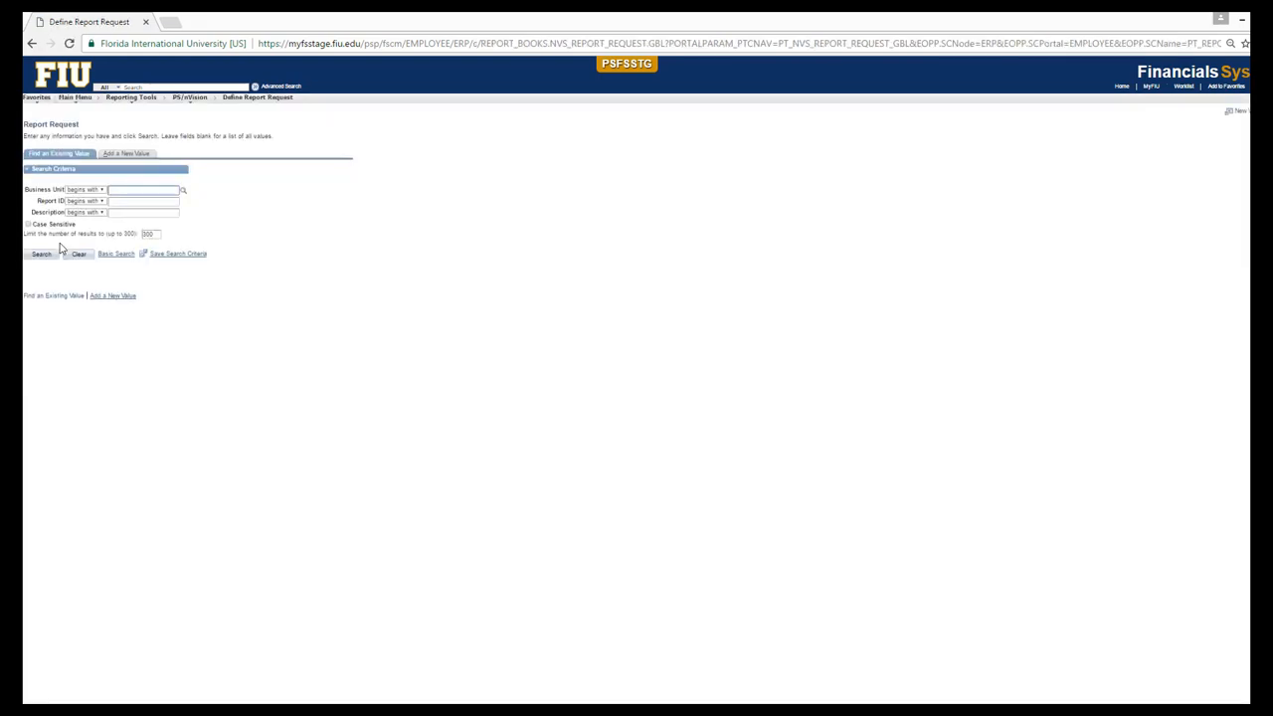
click(185, 192)
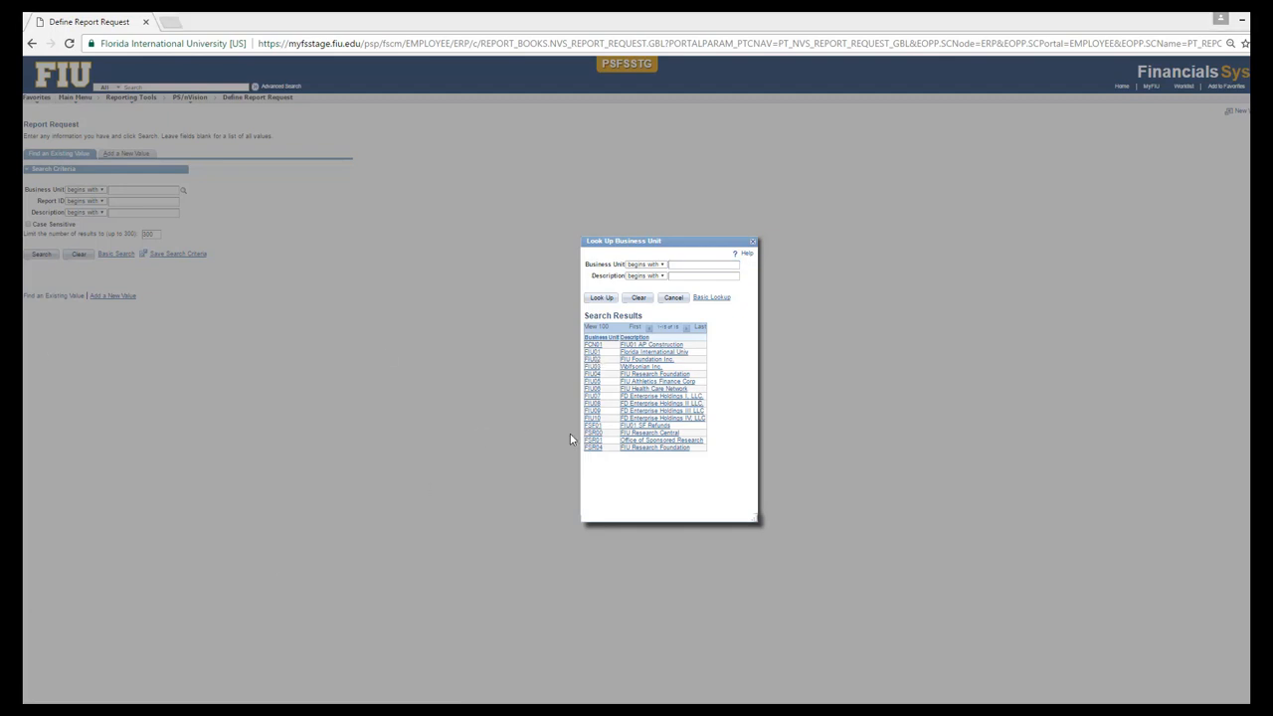
click(596, 372)
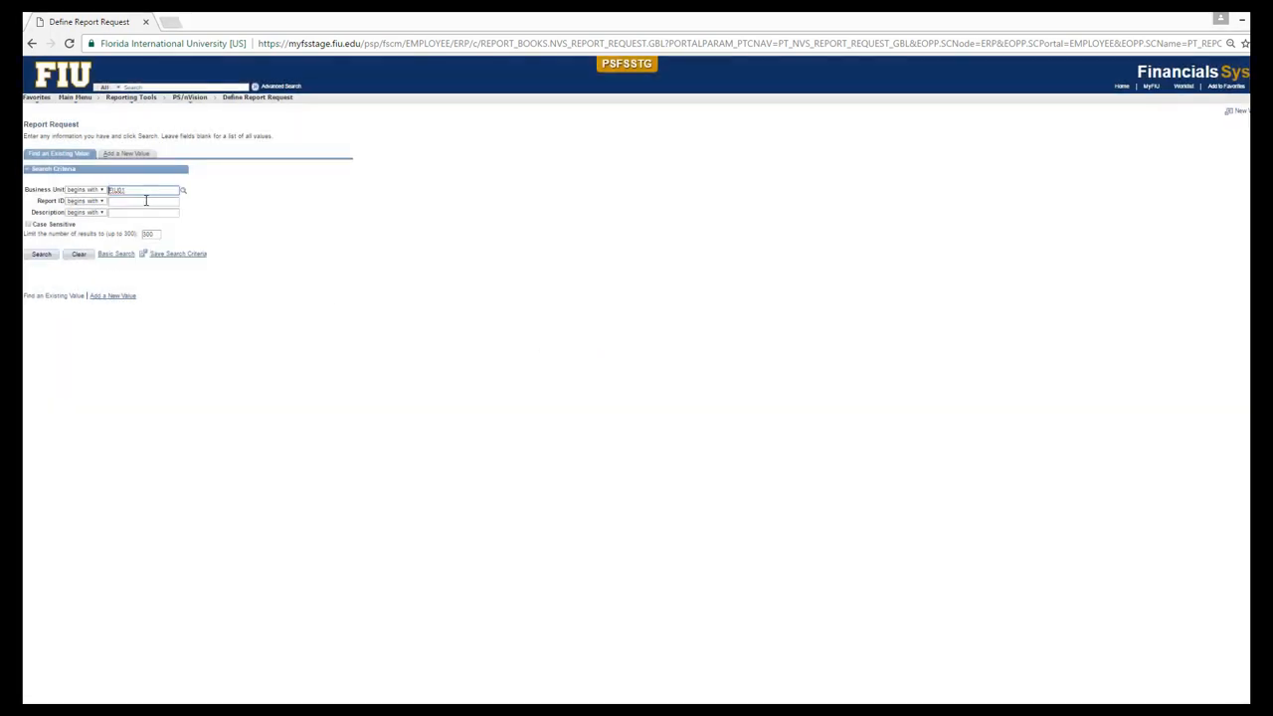
click(144, 201)
text(RO)
click(40, 259)
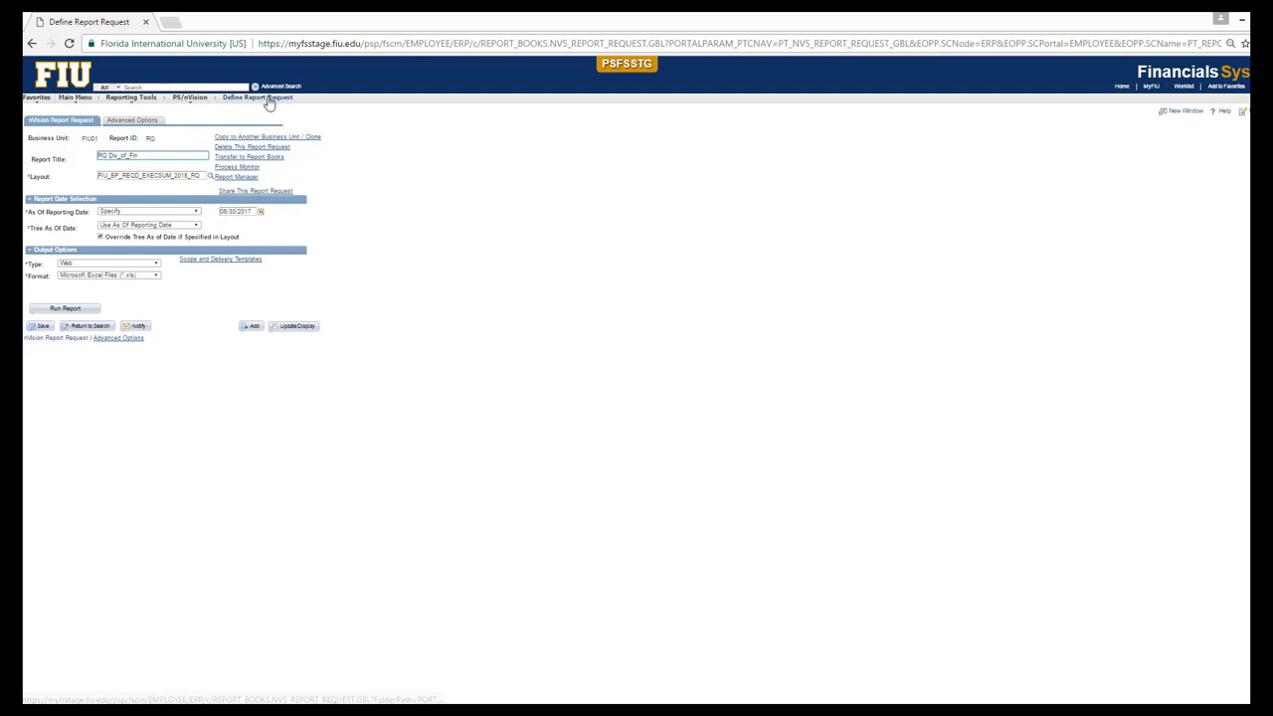
- Look up layouts beginning with FIU_BP_REQD_EXECSUM and choose FIU_BP_REQD_EXECSUM_2018_RQ as the report layout
drag(172, 175, 84, 174)
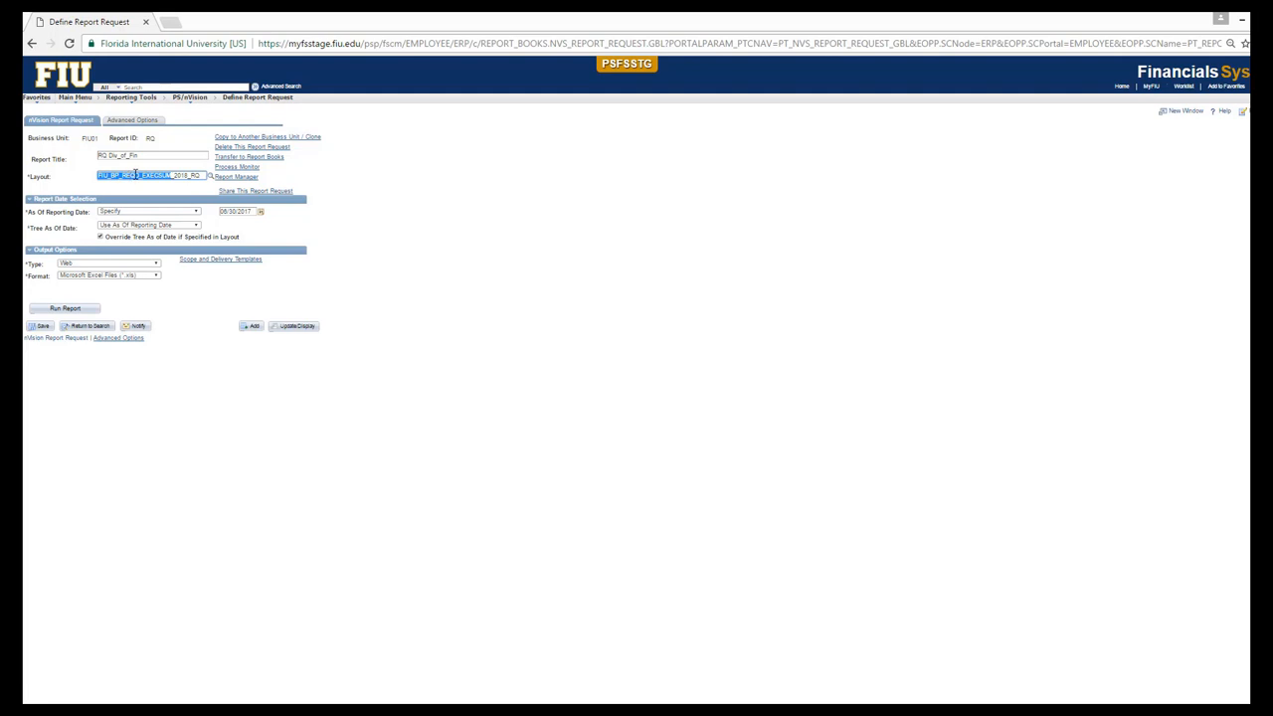
right_click(135, 175)
click(169, 202)
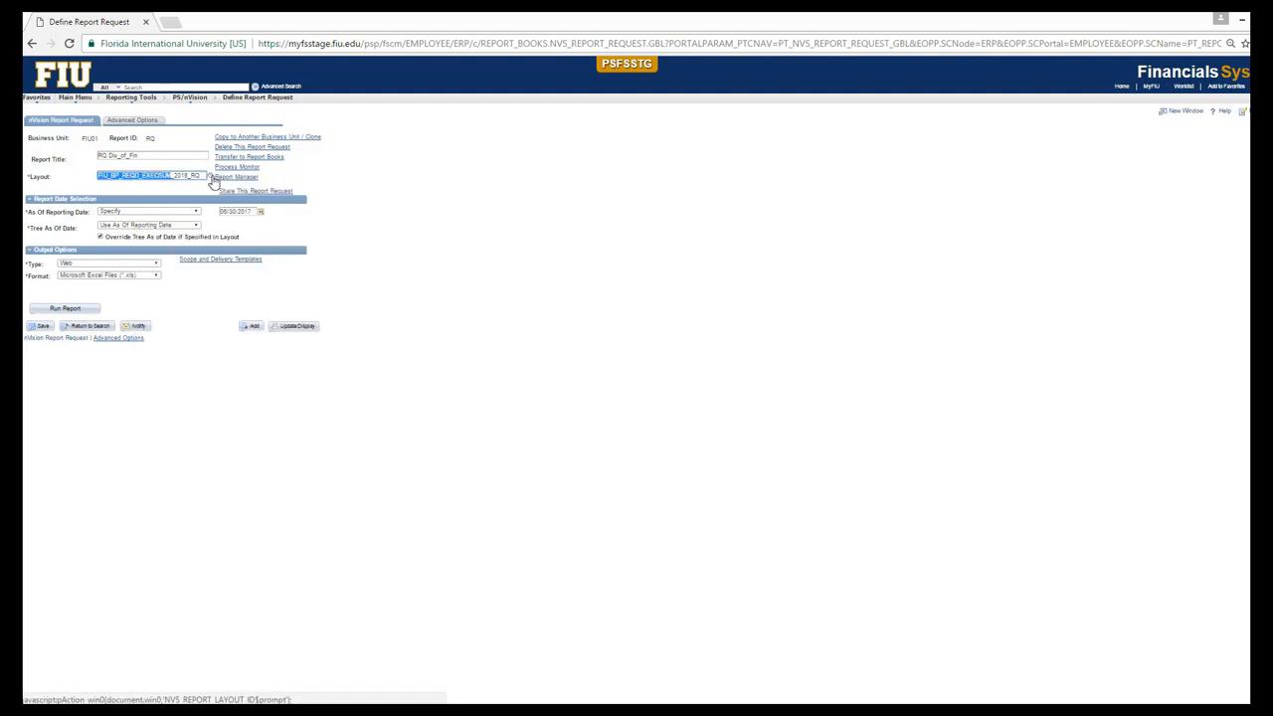
click(211, 179)
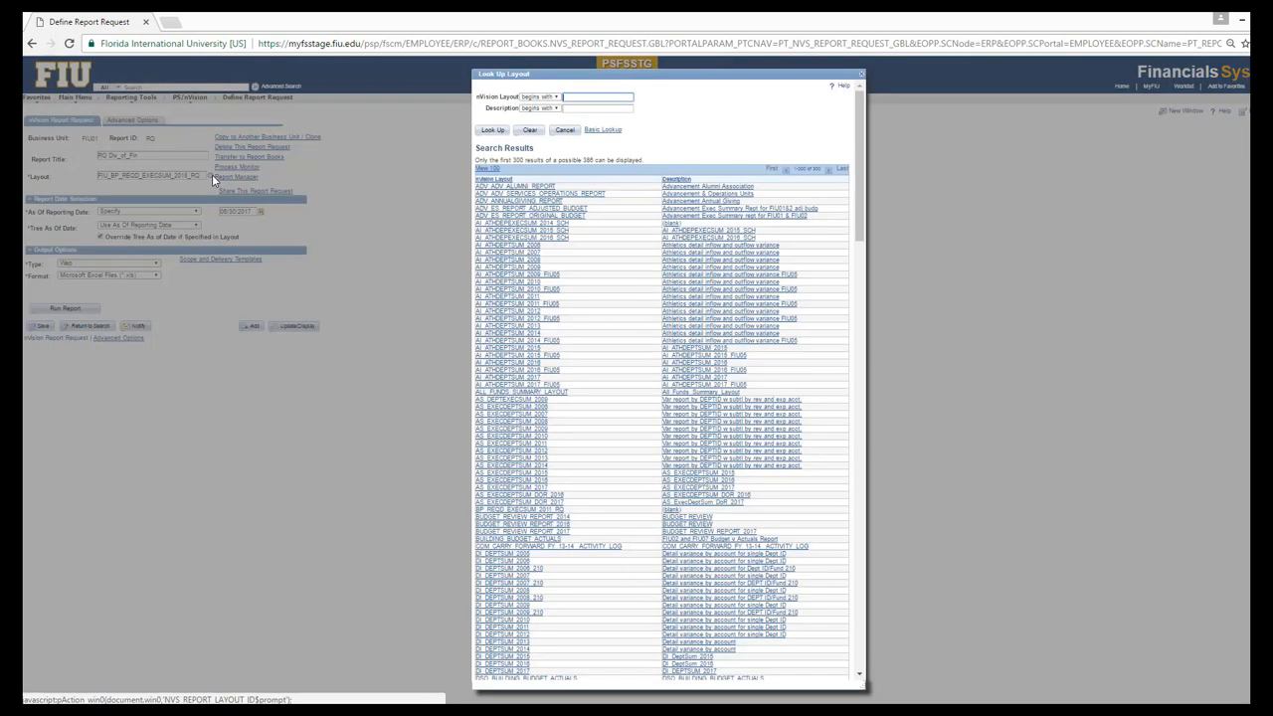
right_click(571, 96)
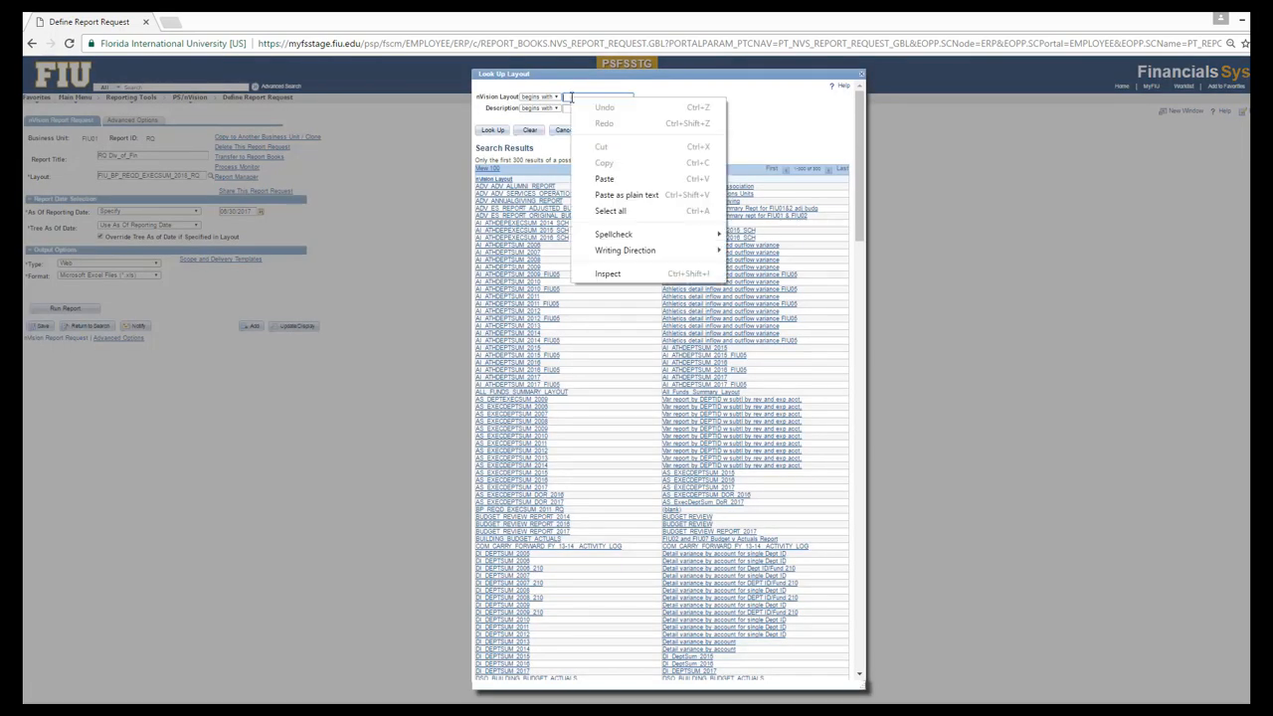
click(625, 176)
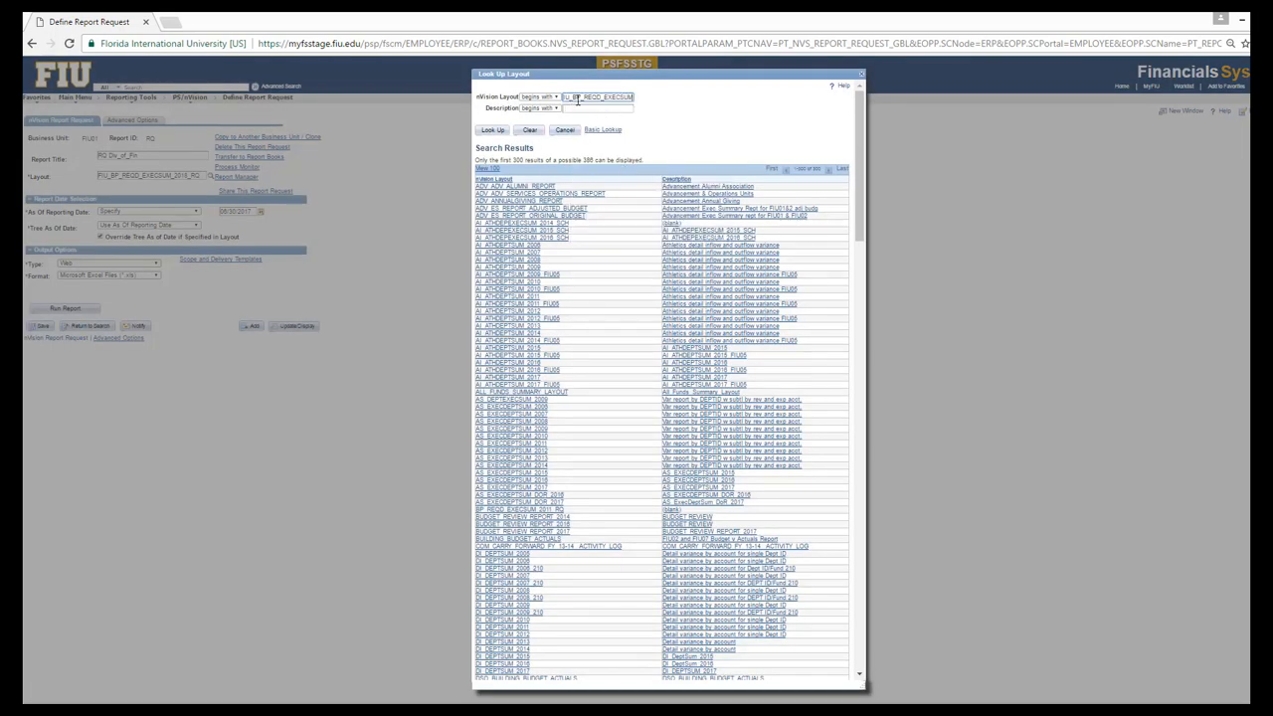
click(491, 130)
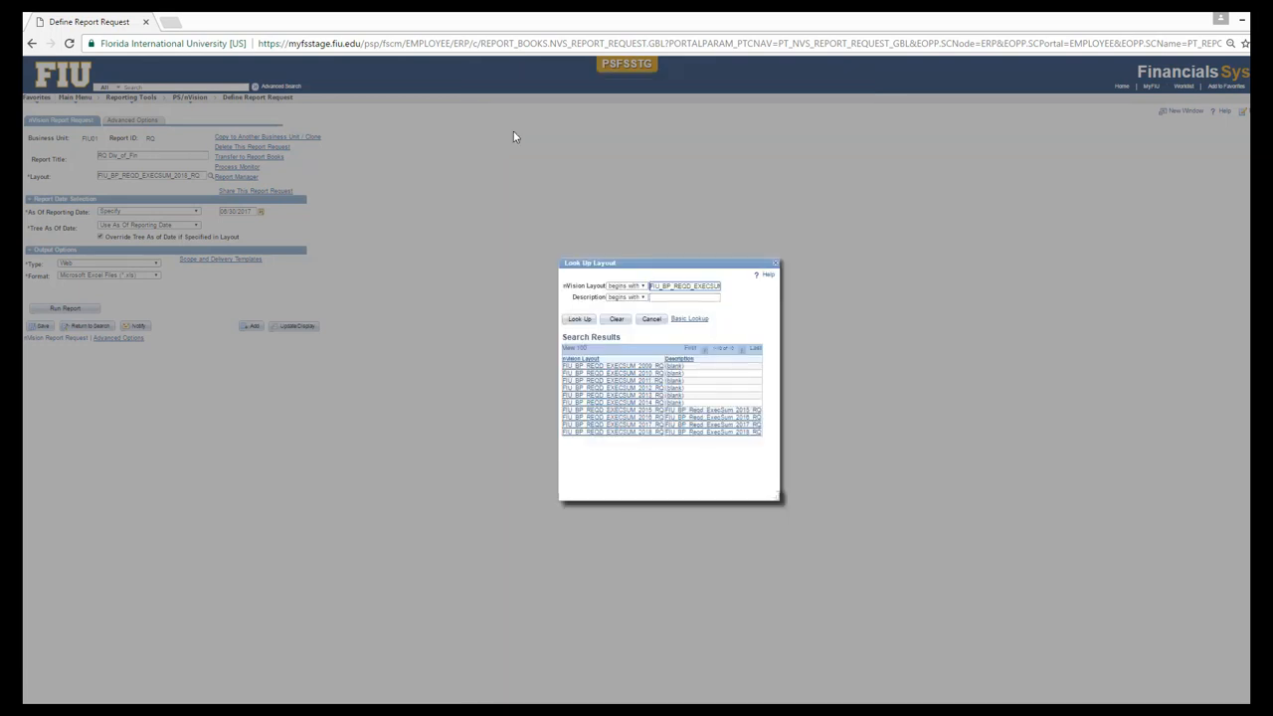
click(637, 433)
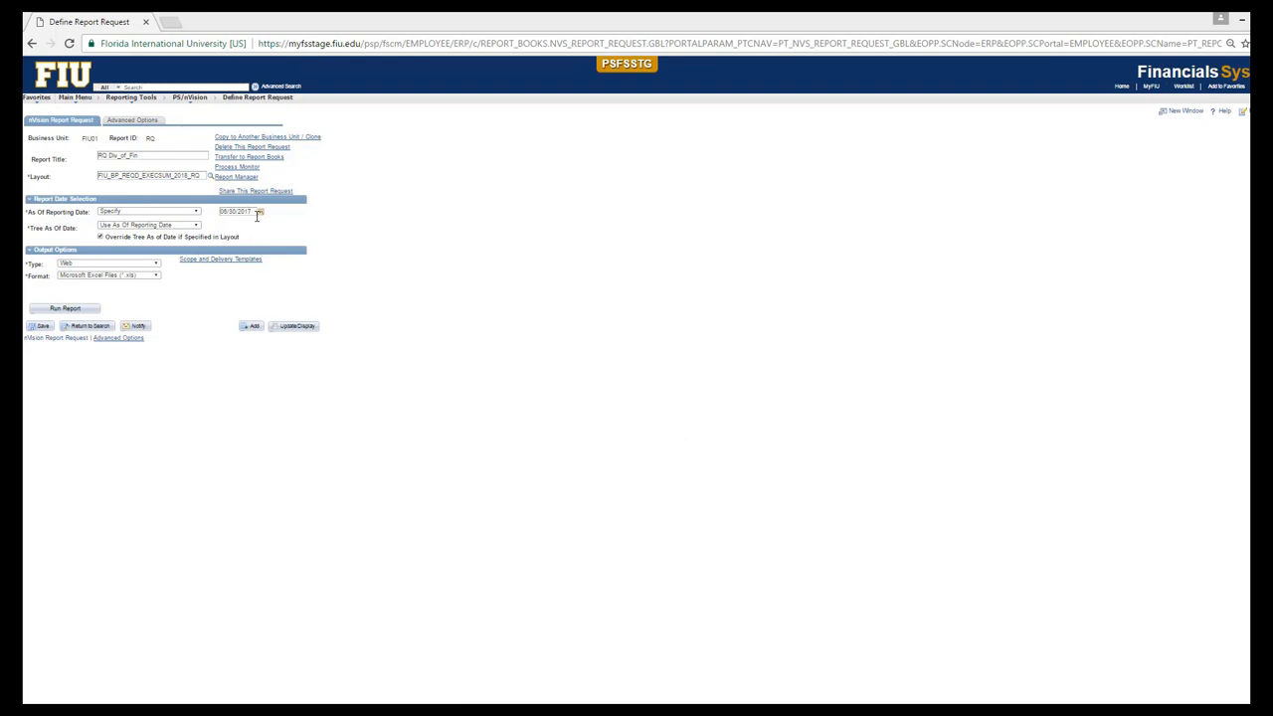
- Review the reporting date and the scope and delivery templates, browse the available report scopes, and accept the existing output settings
drag(256, 211, 221, 208)
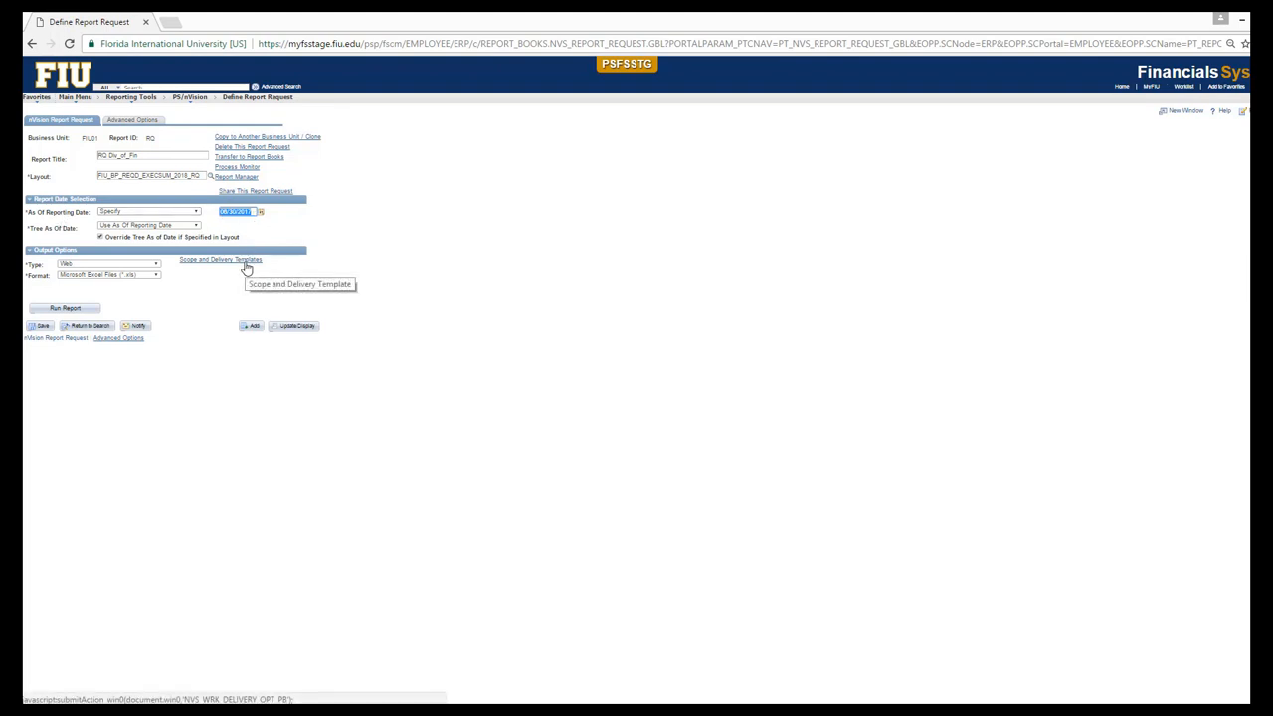
click(216, 260)
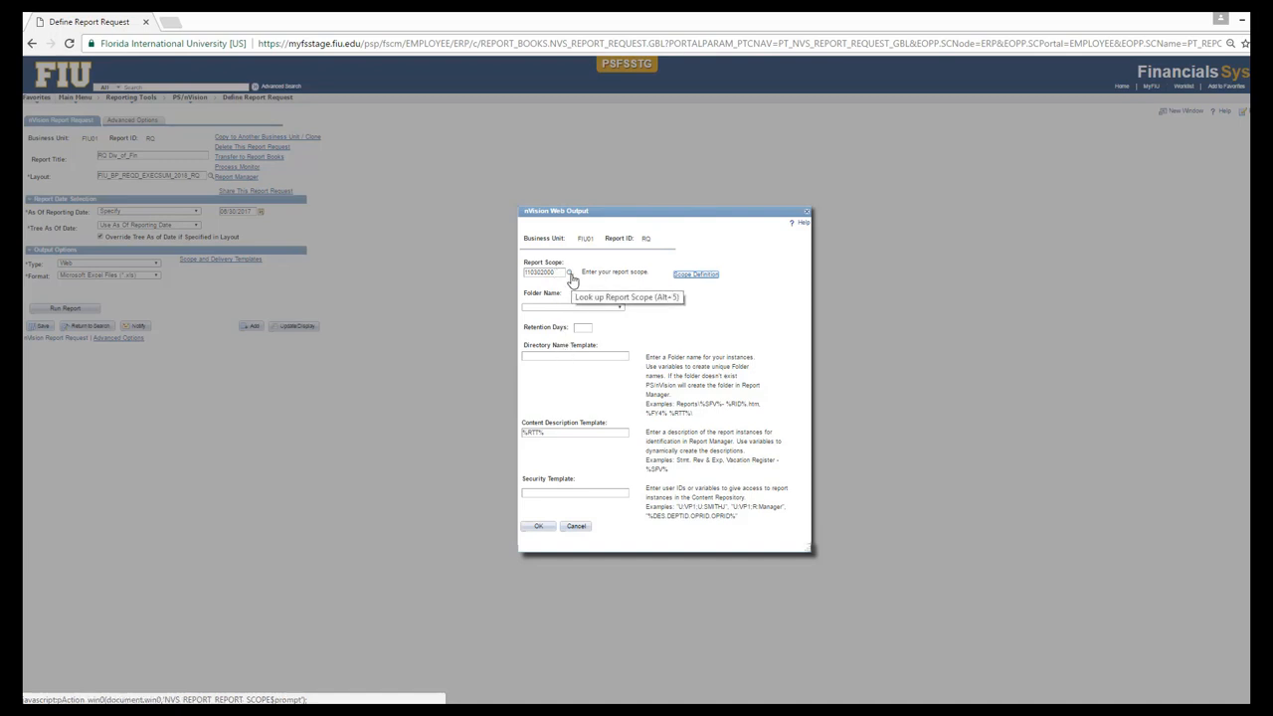
click(570, 273)
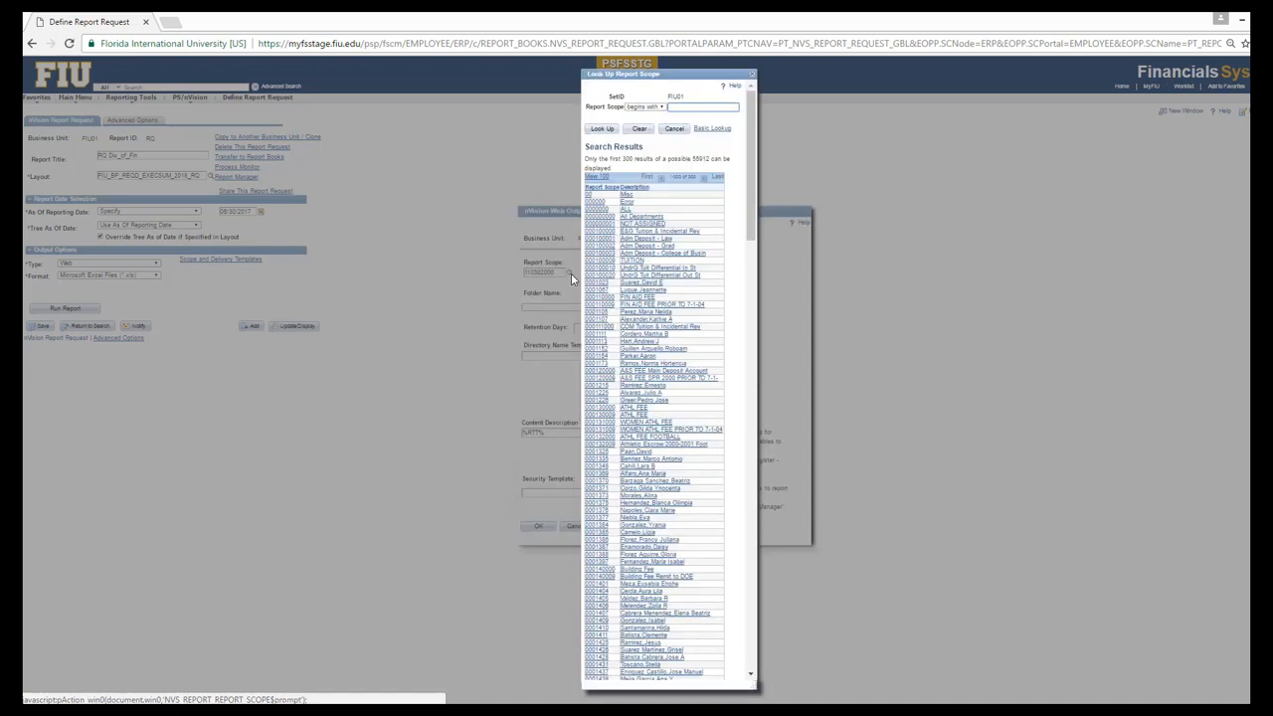
scroll(597, 378, down, 5)
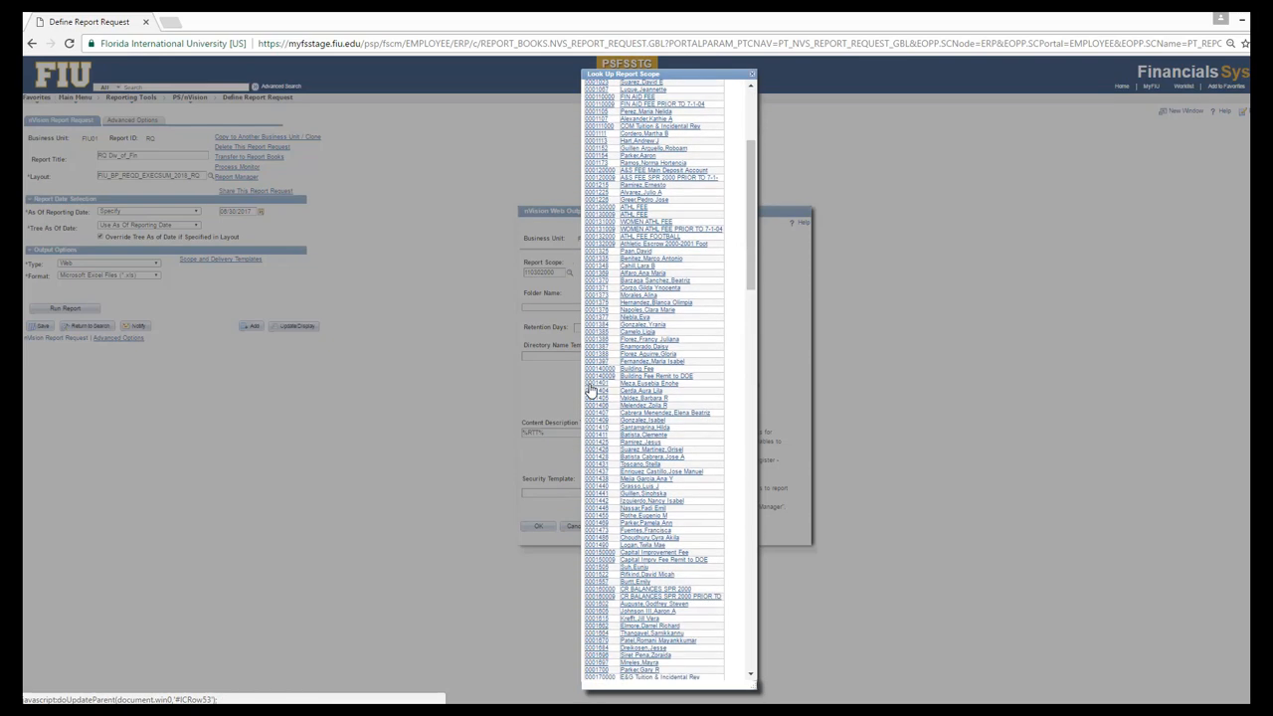
scroll(590, 390, up, 5)
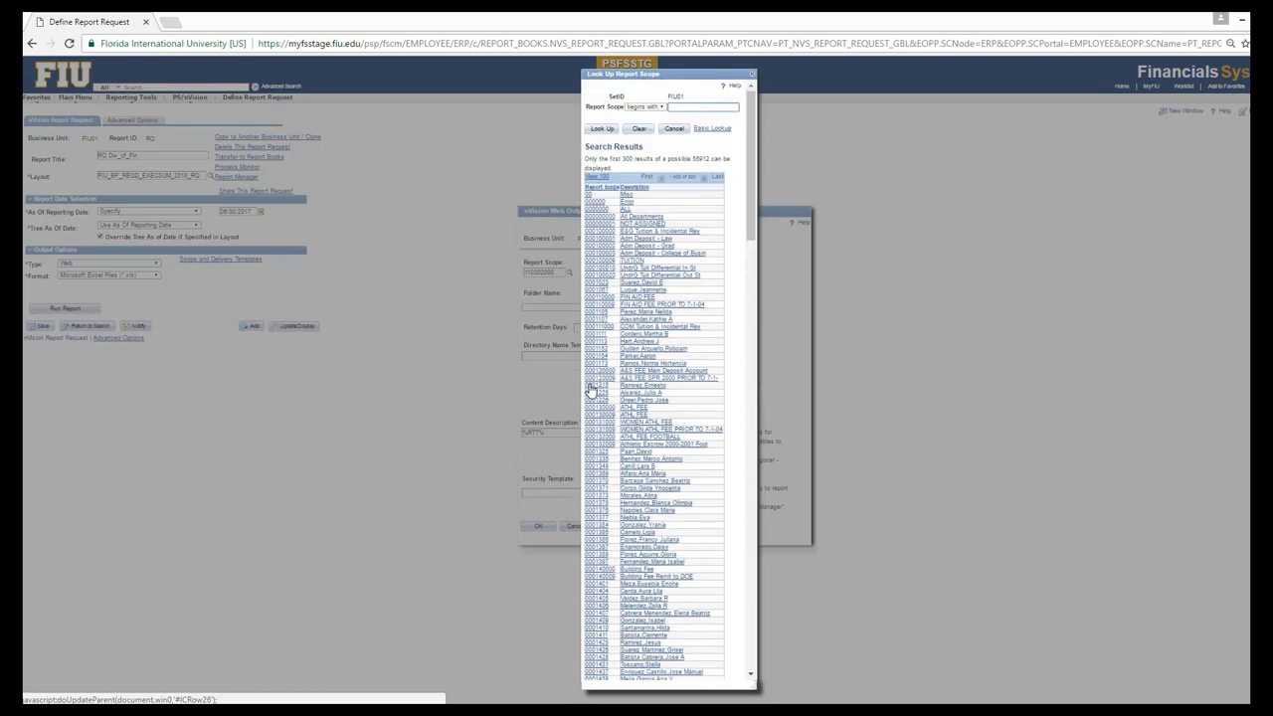
click(672, 133)
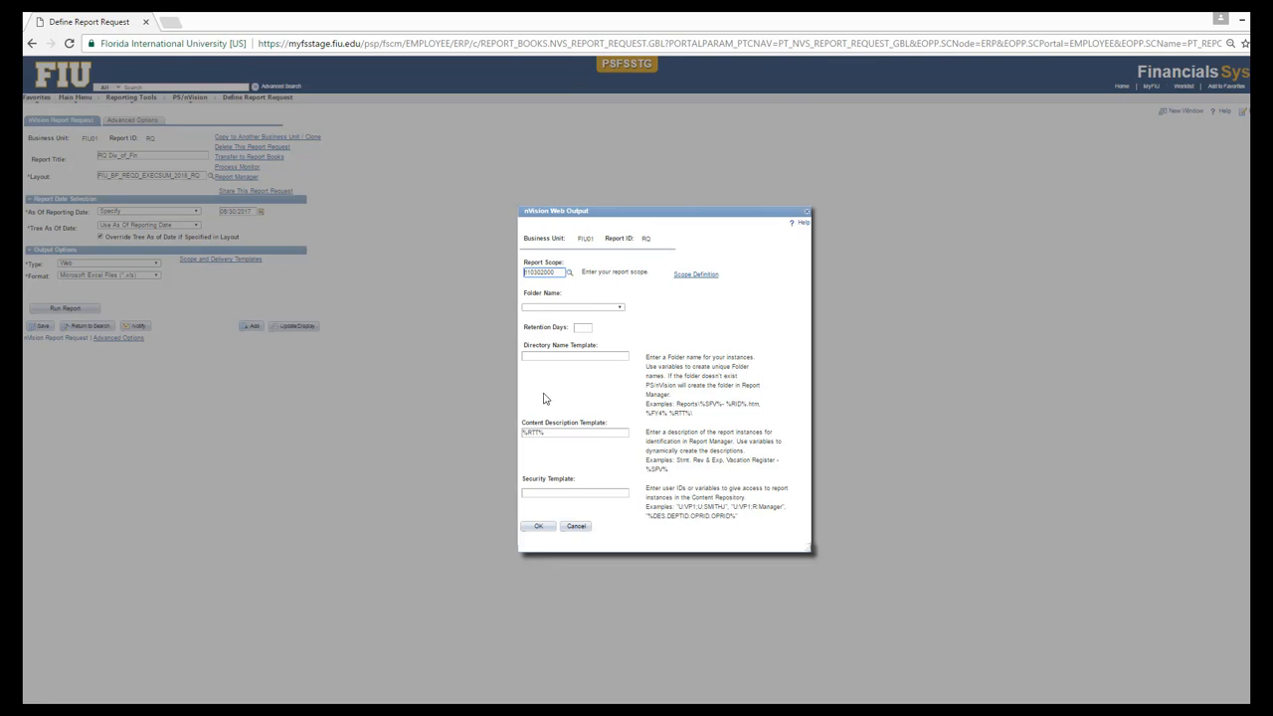
click(543, 527)
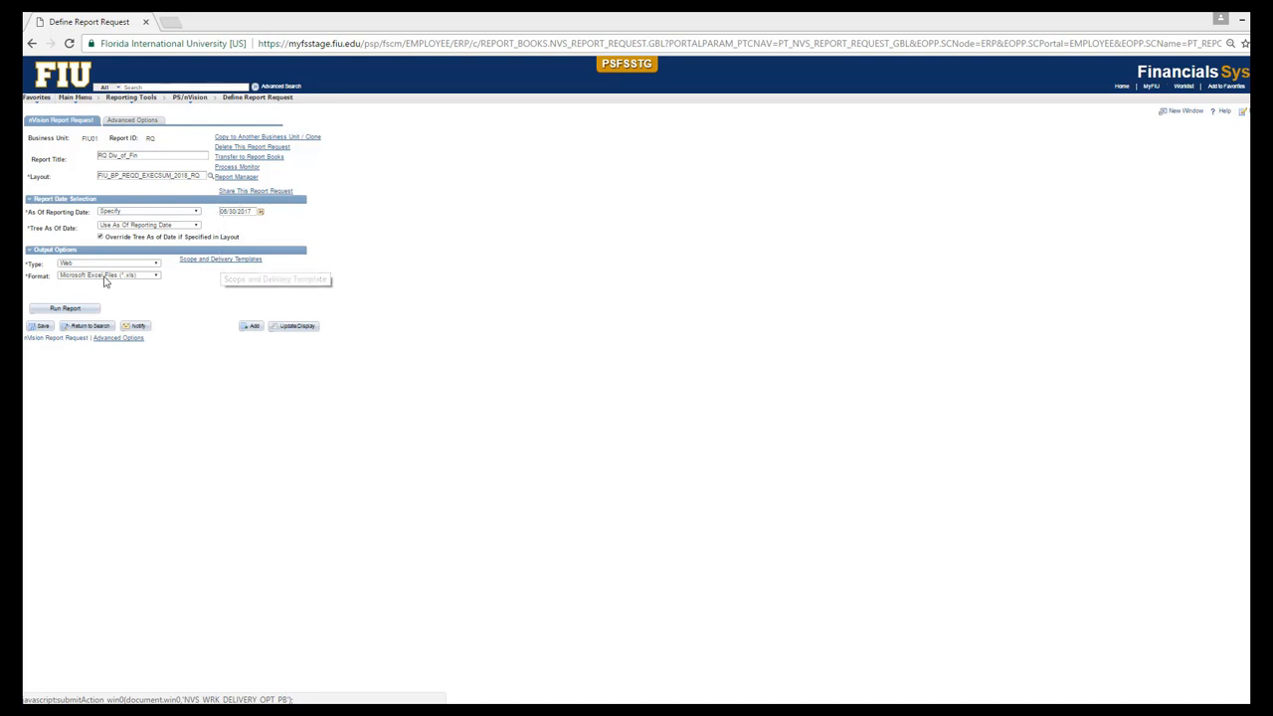
- Save the report request and run it with the default type and format for the nVision Report process
click(37, 331)
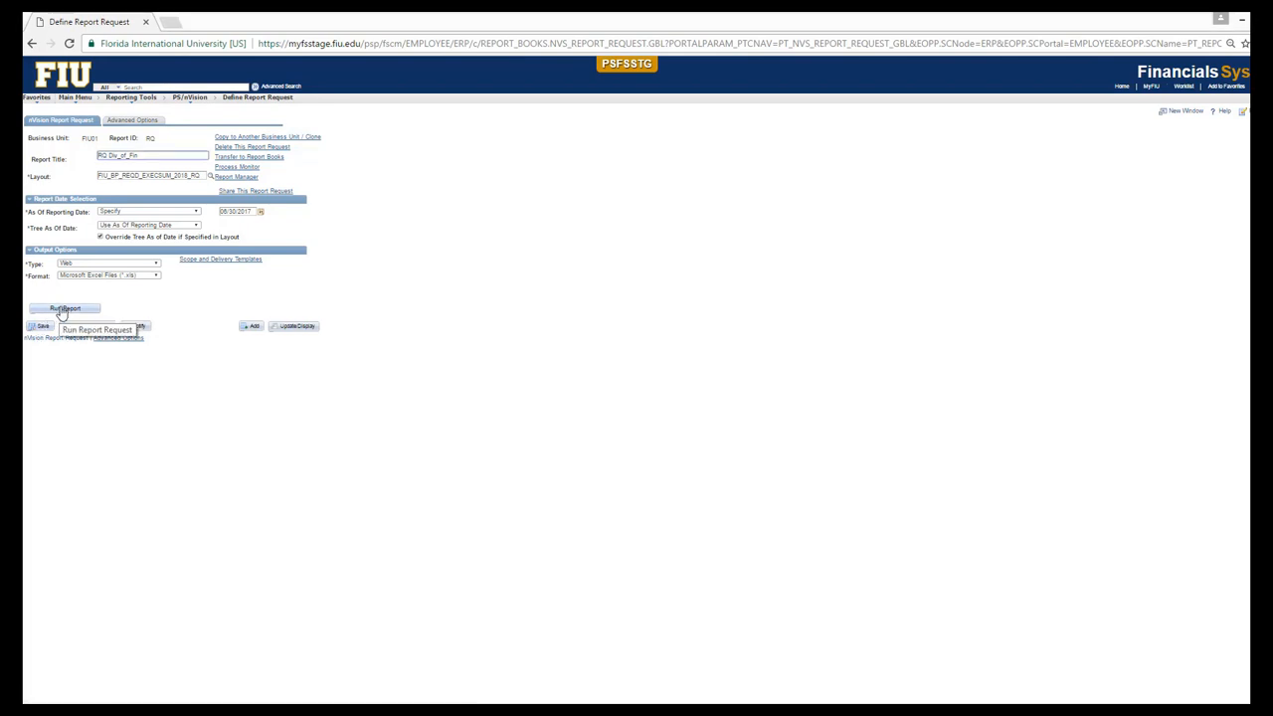
click(63, 309)
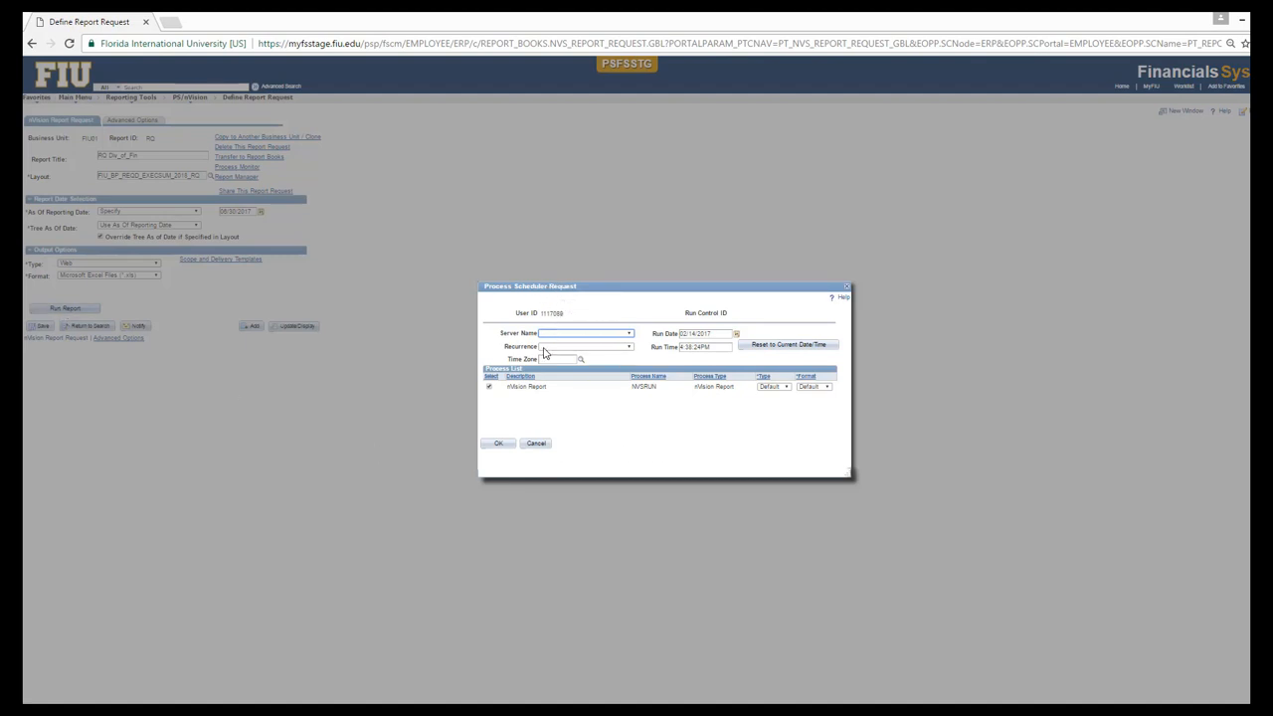
click(502, 444)
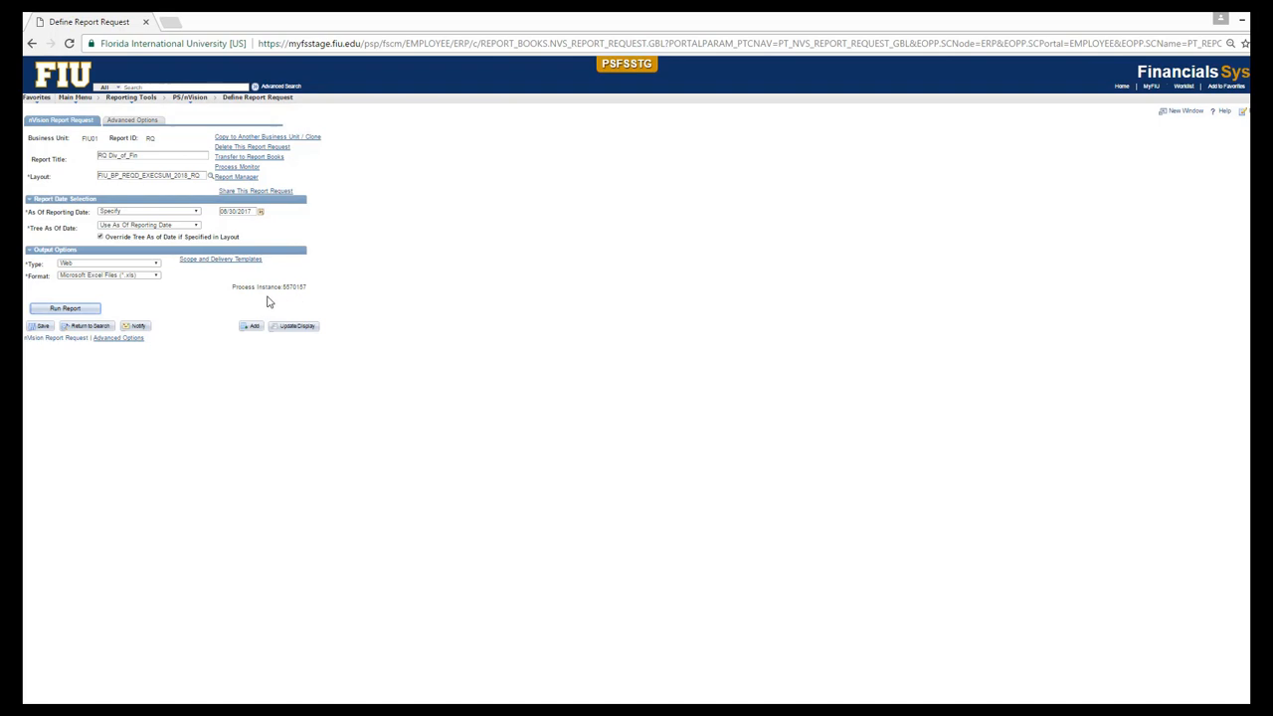
- Check the nVision report's run status in the Process Monitor, refresh the process list, and go back to the report request
click(239, 168)
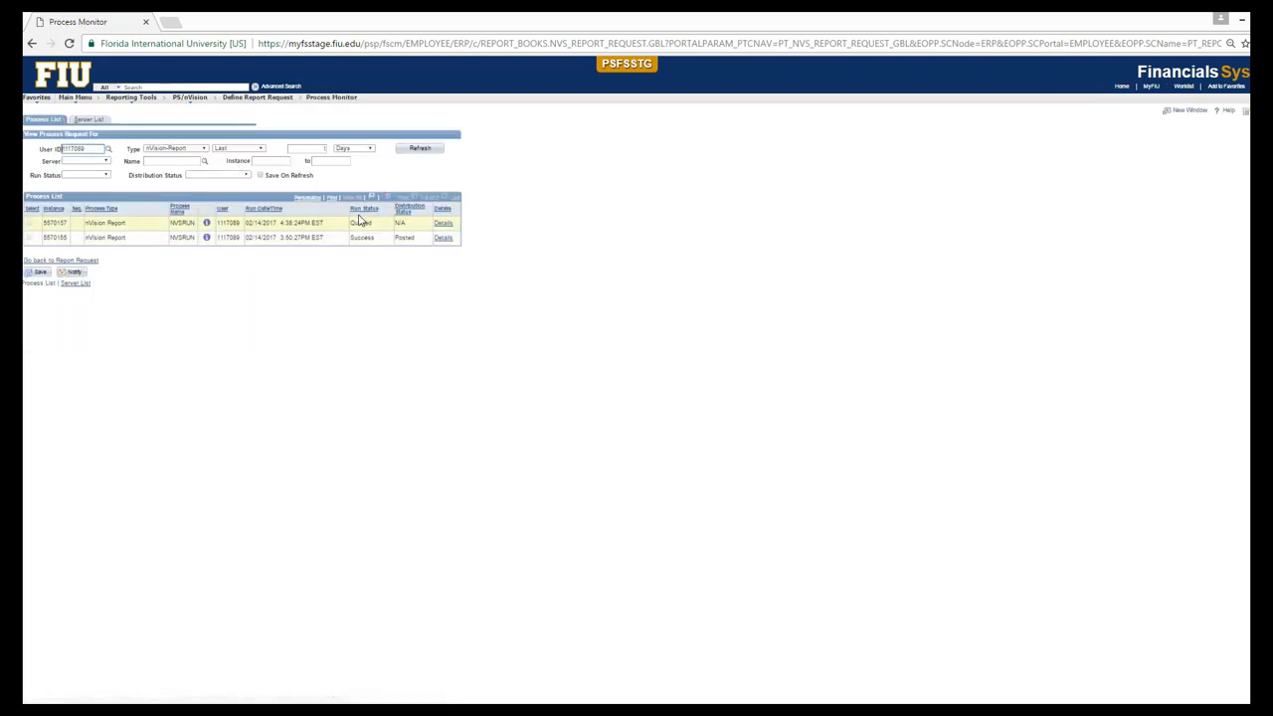
click(428, 152)
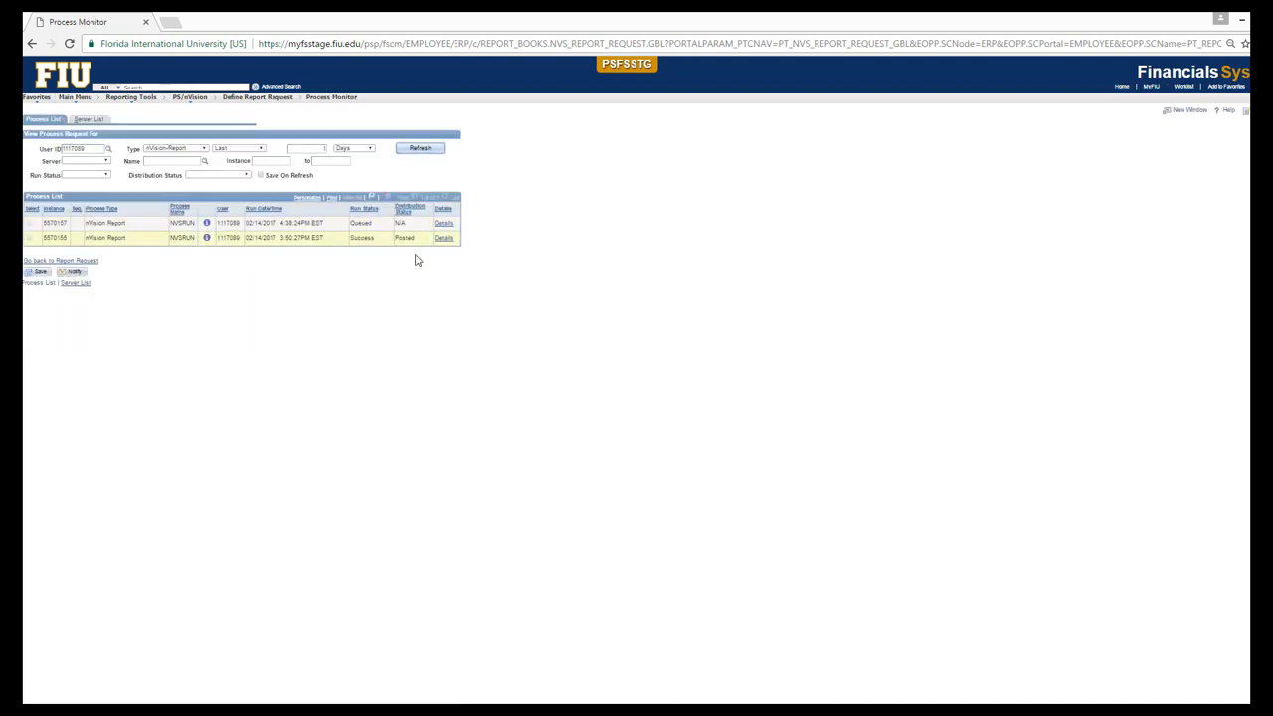
drag(350, 241, 417, 243)
click(94, 263)
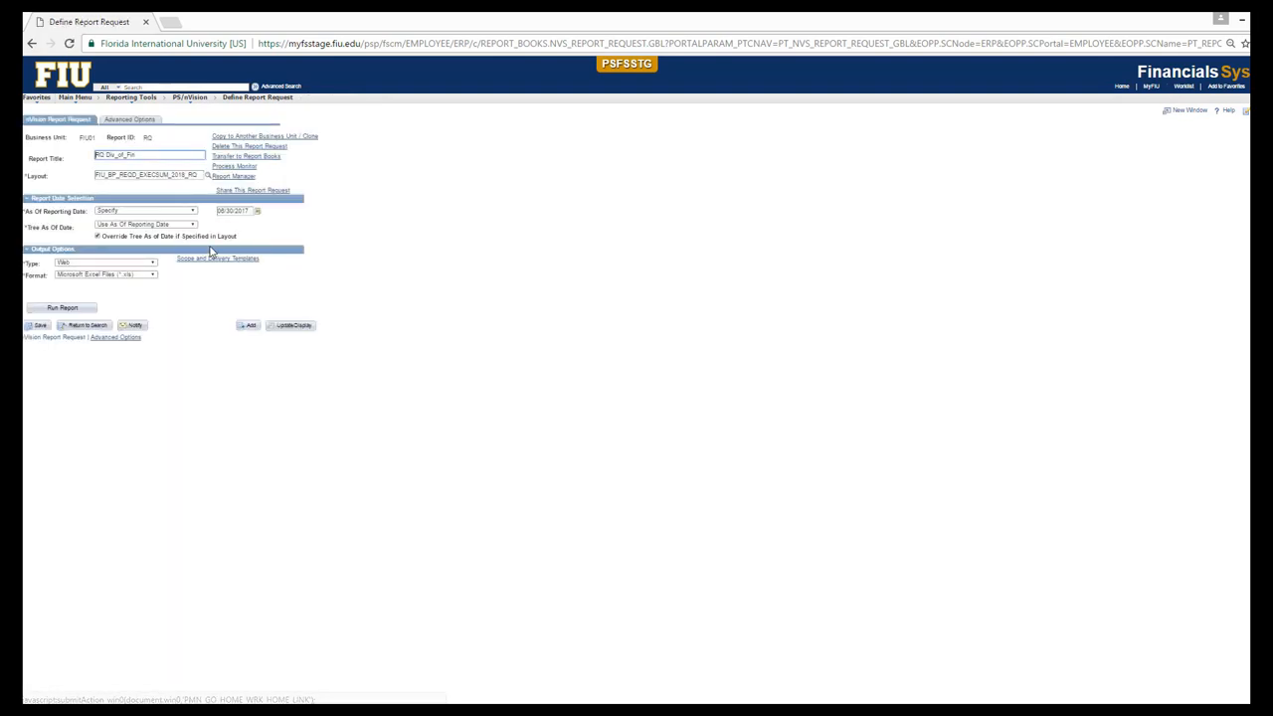
- Open the posted RQ Div_of_Fin report from the Report Manager's administration list
click(233, 176)
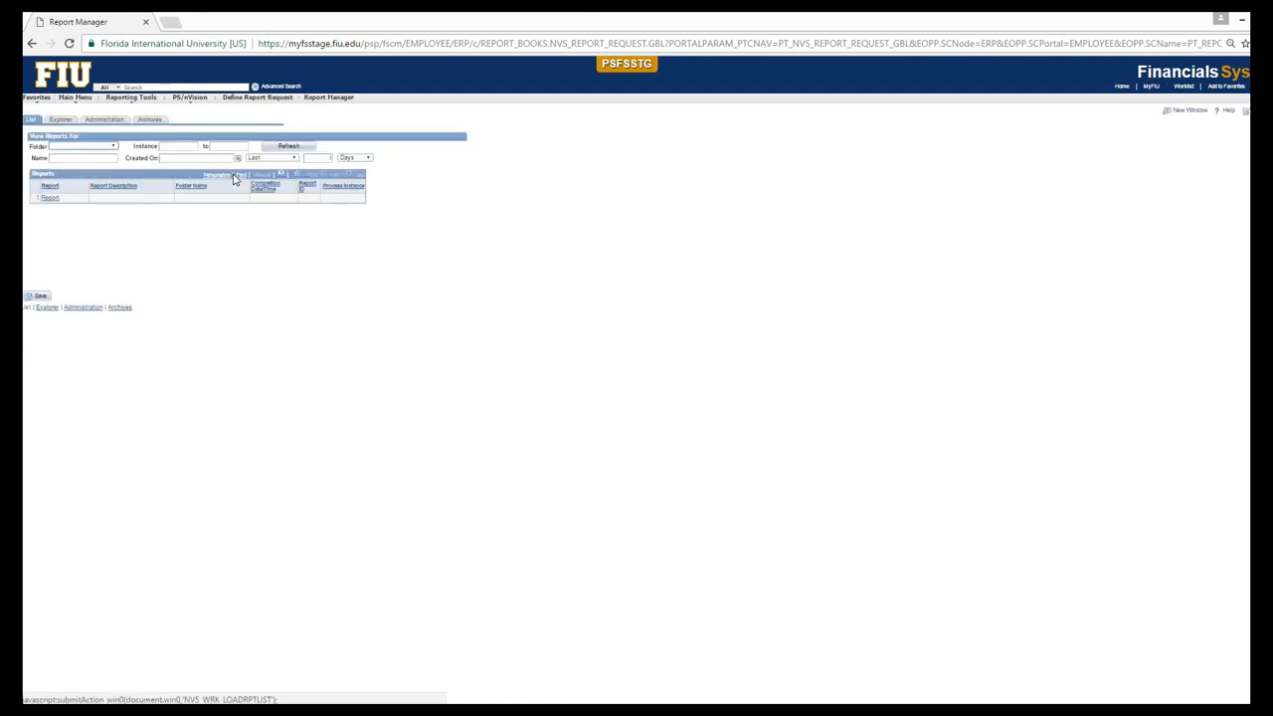
click(104, 121)
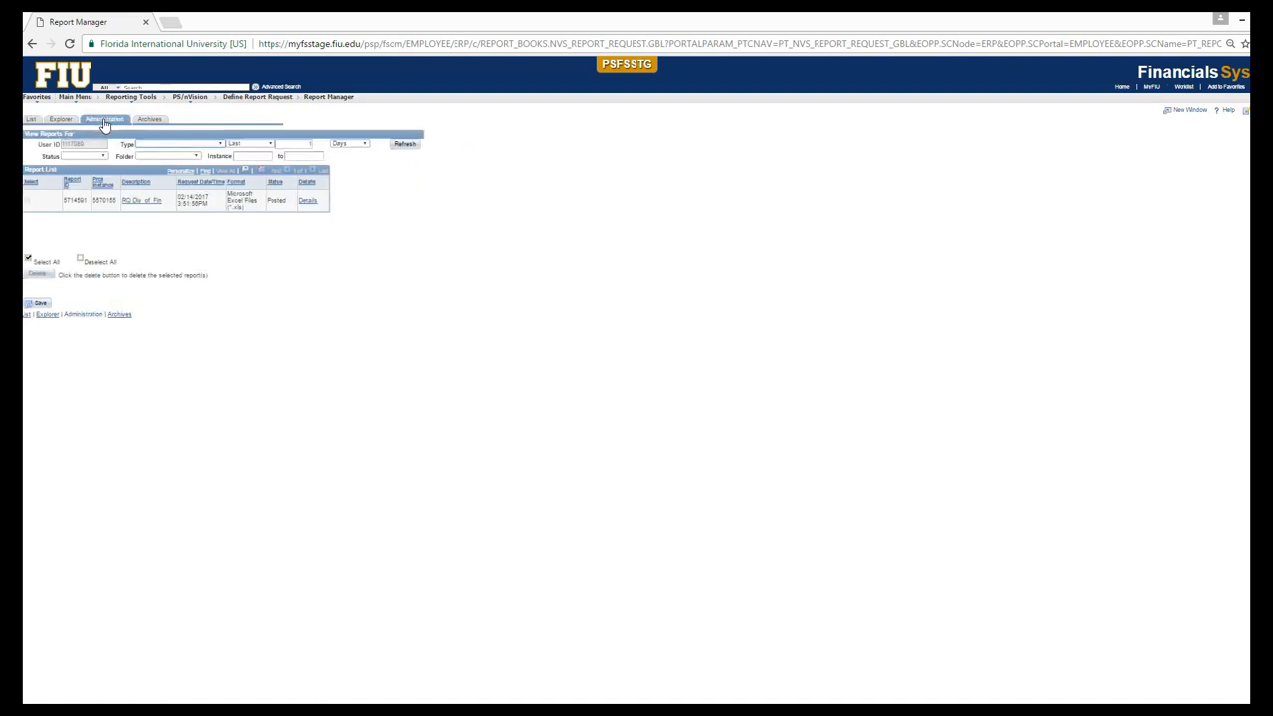
click(147, 202)
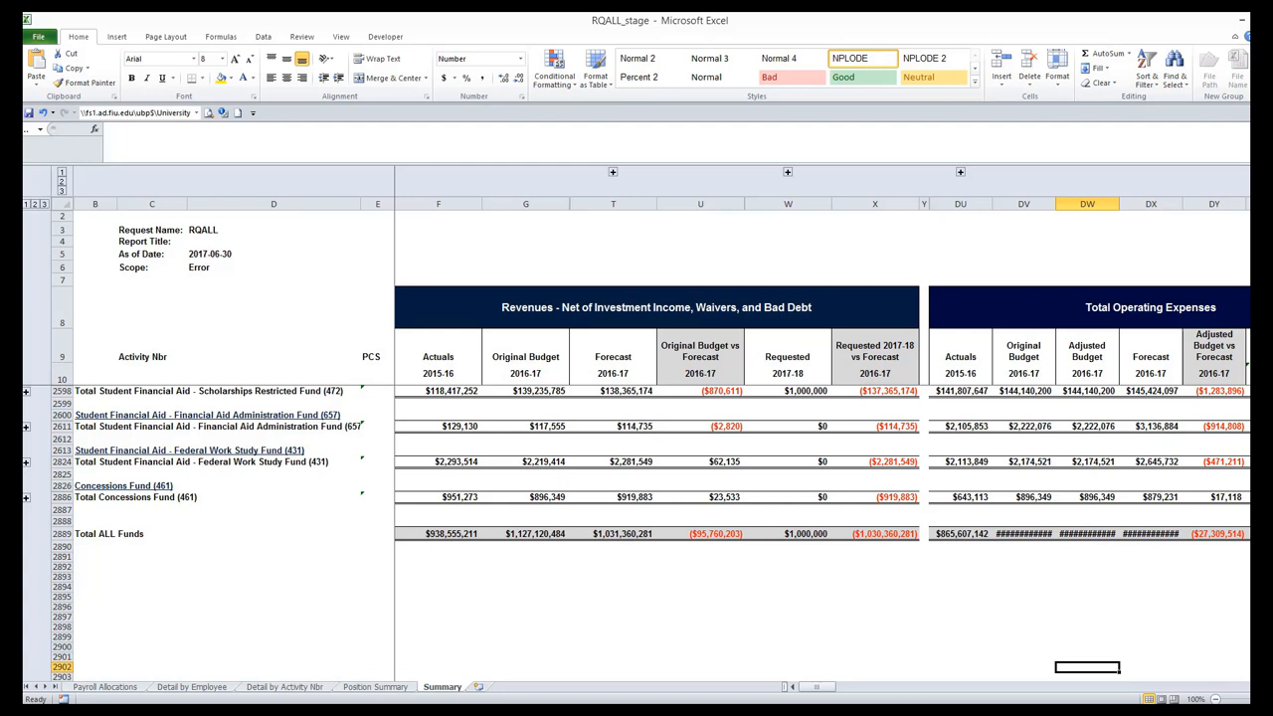
- Examine the fund total rows and the activity number columns on the Summary sheet of the RQALL_stage workbook in Excel
key(Return)
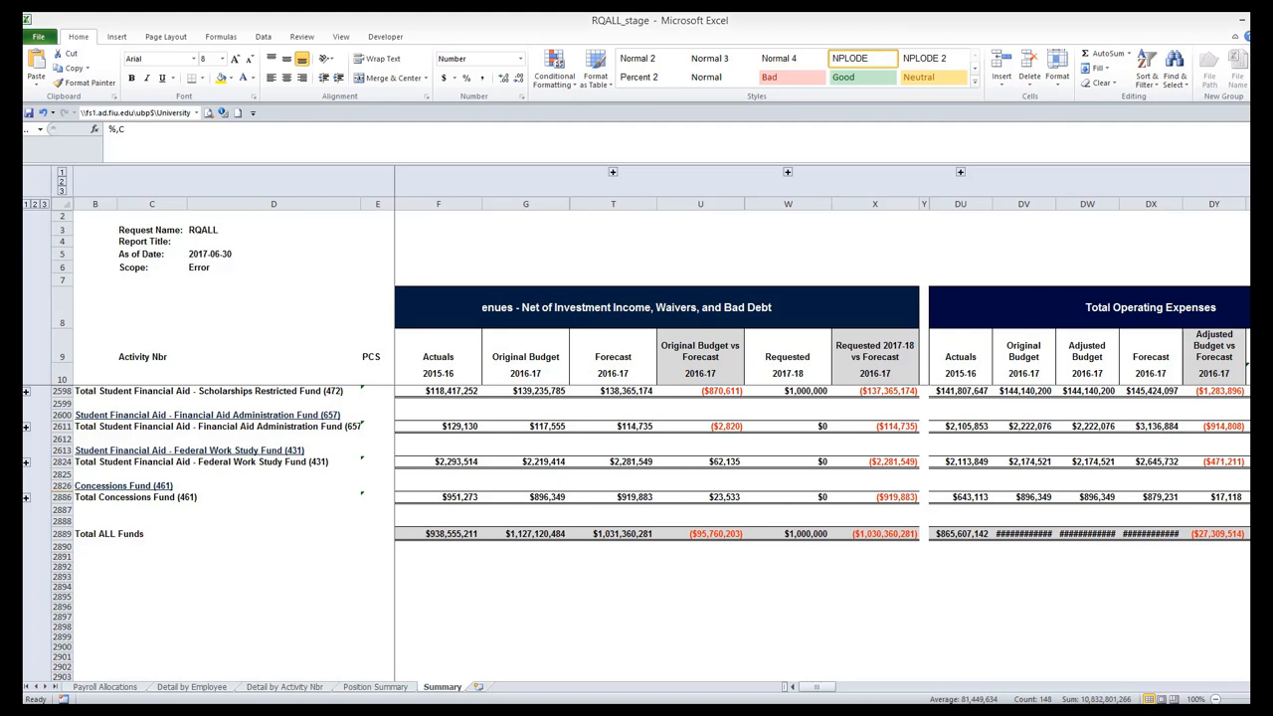
click(446, 689)
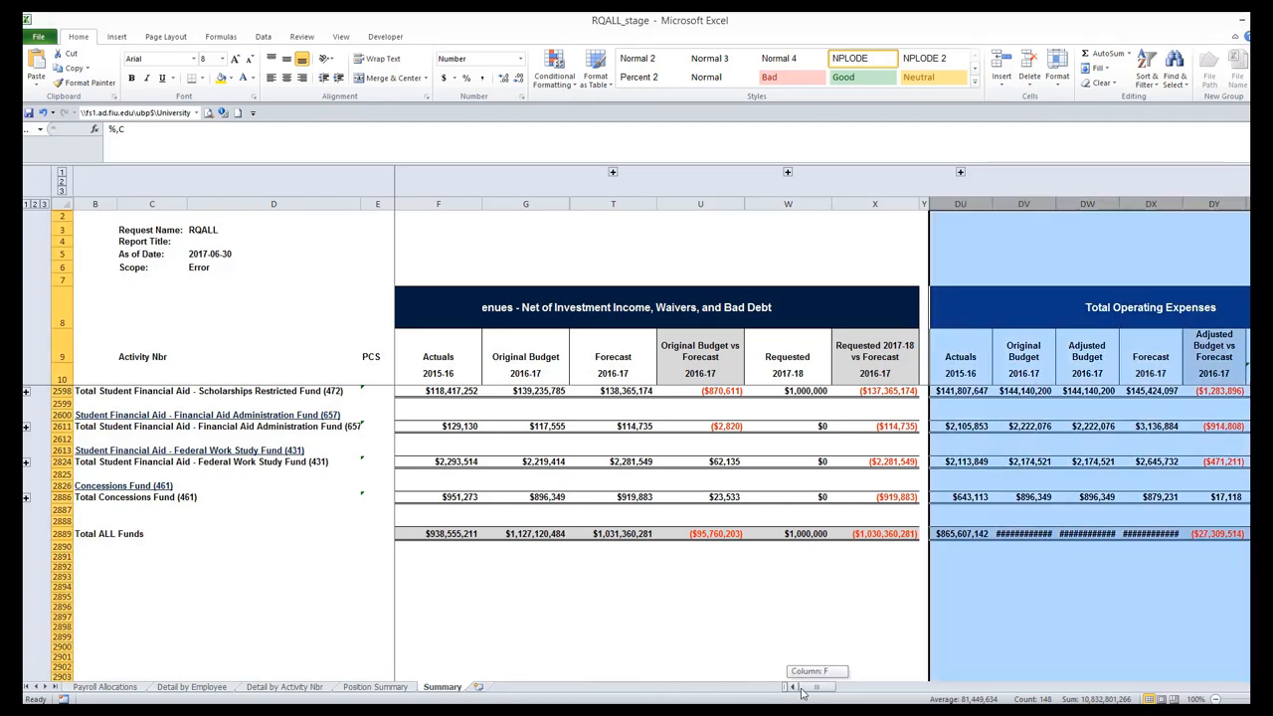
scroll(341, 395, up, 10)
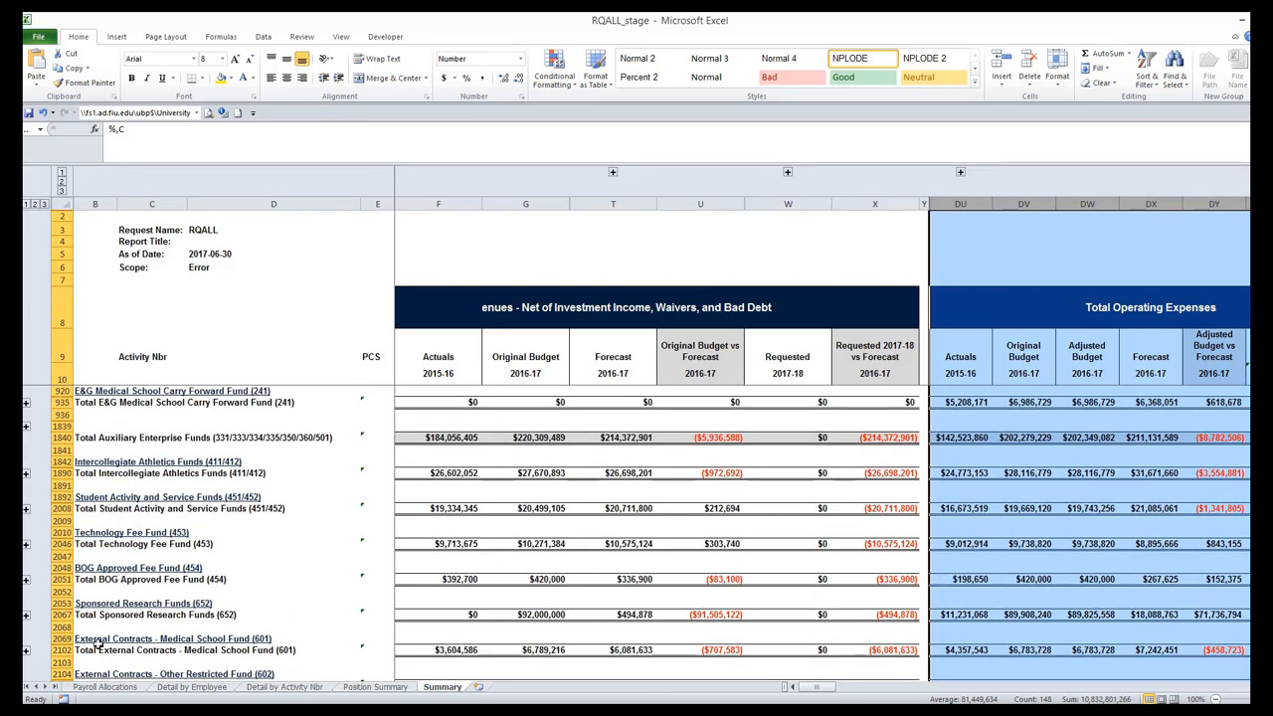
drag(131, 204, 110, 203)
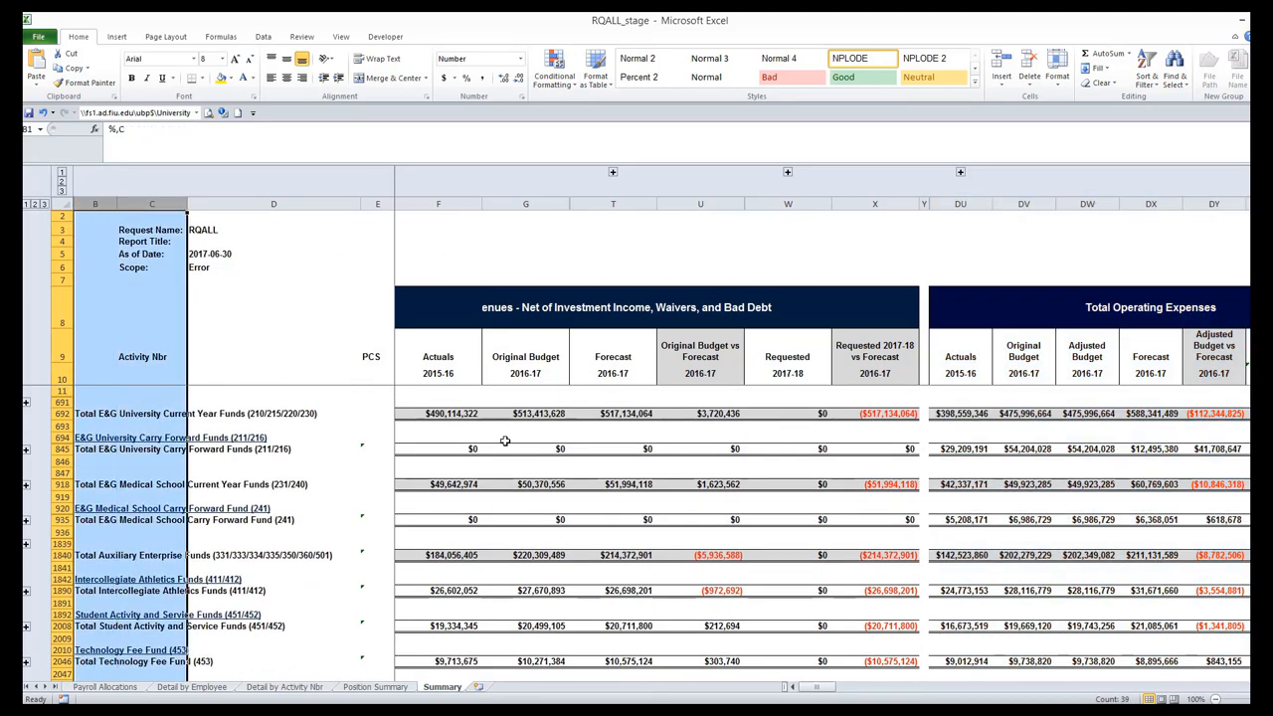
- Examine the Revenues section column by column, from actuals, original budget and forecast through requested and the variances, then highlight the whole section
click(429, 204)
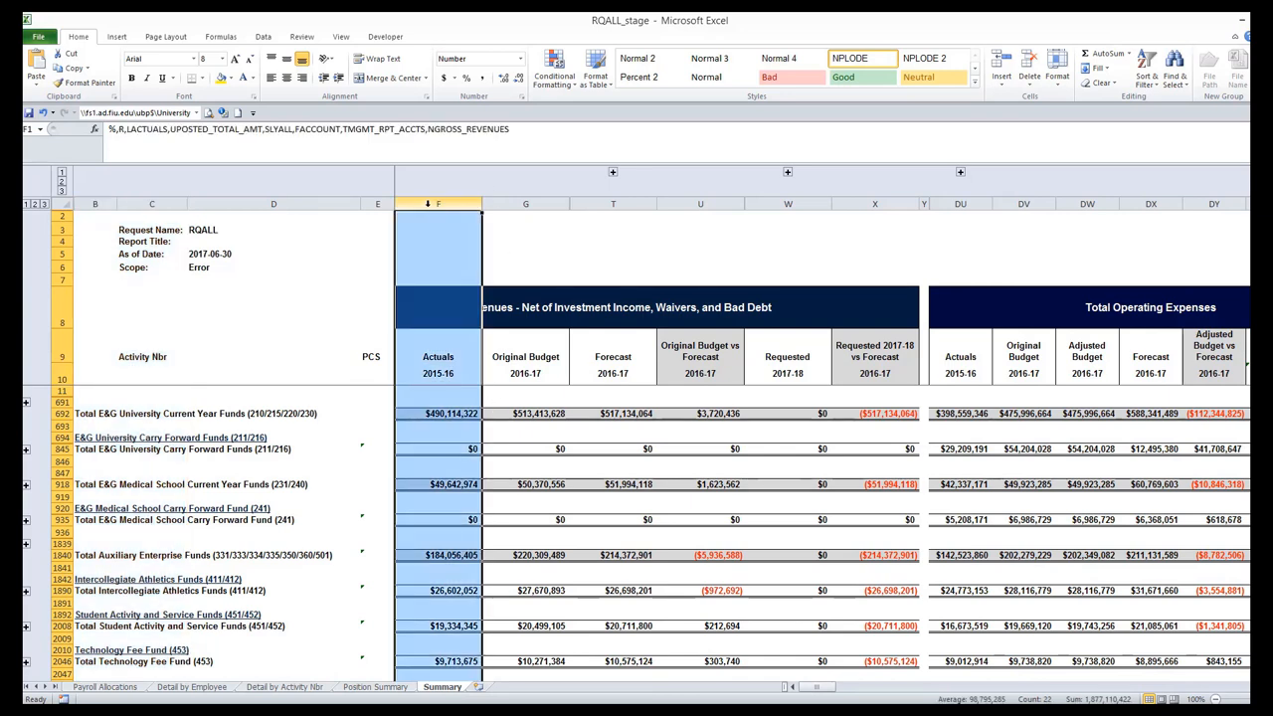
click(509, 203)
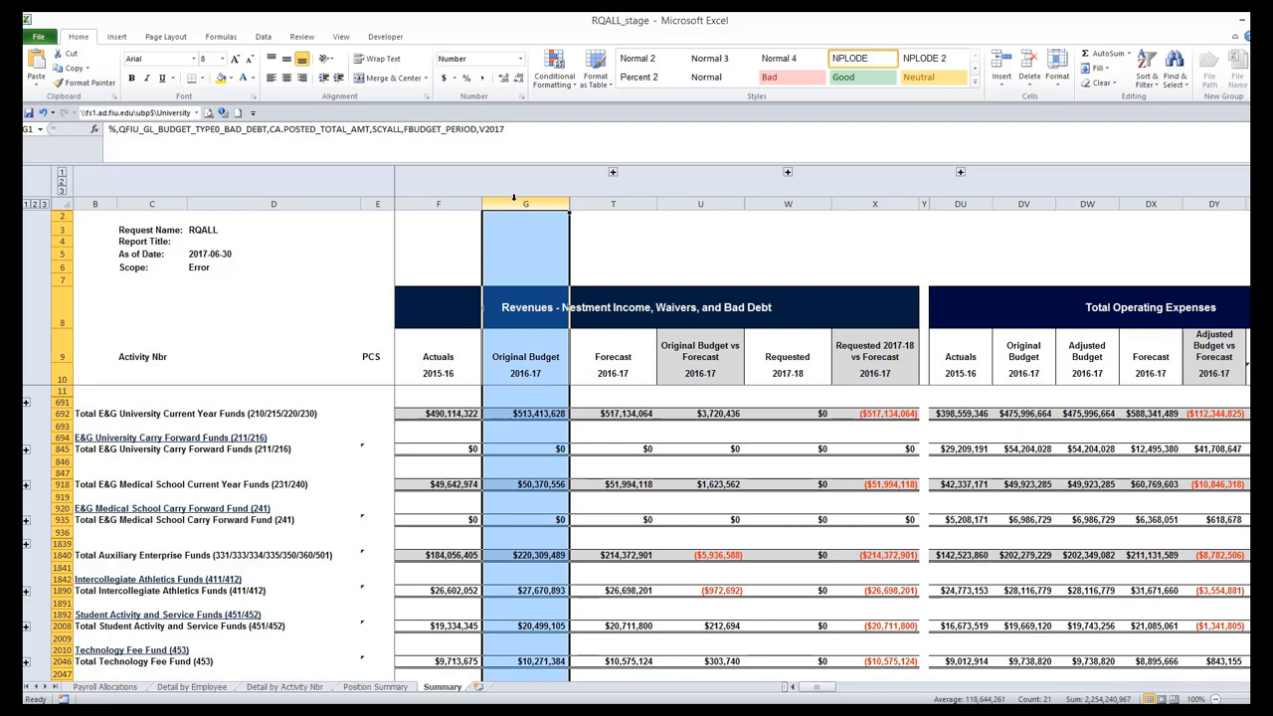
click(619, 203)
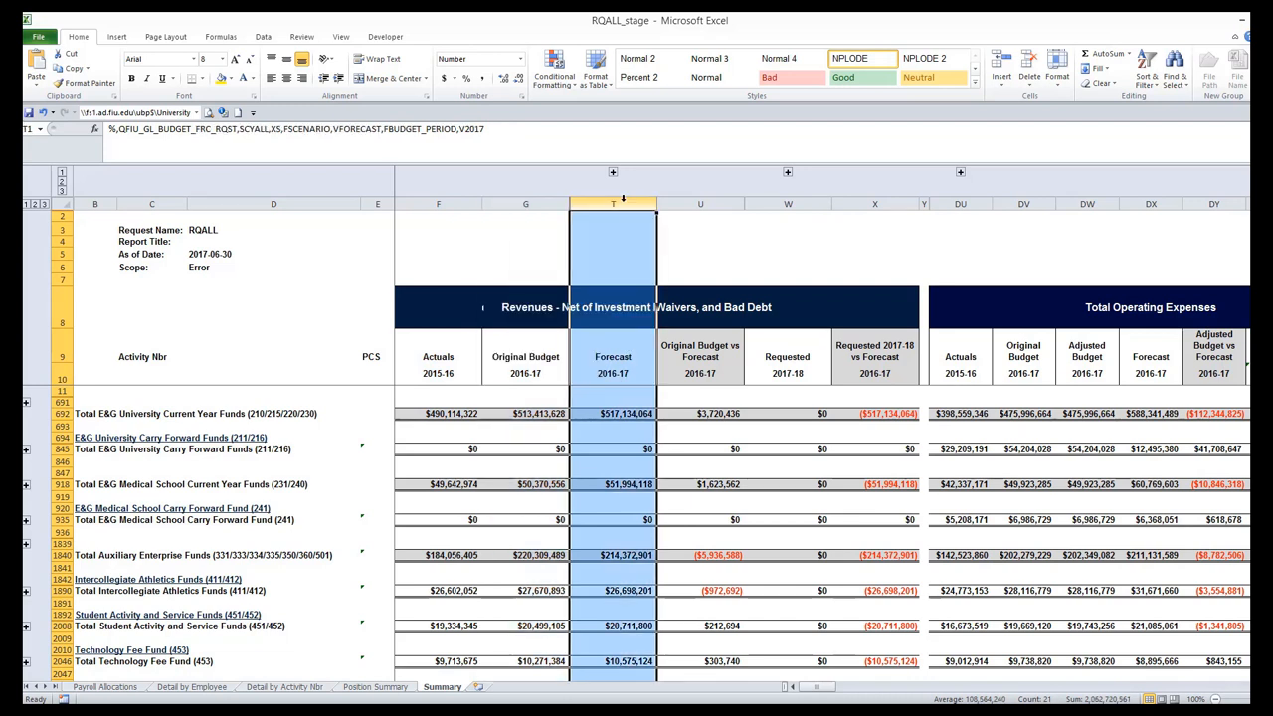
click(690, 203)
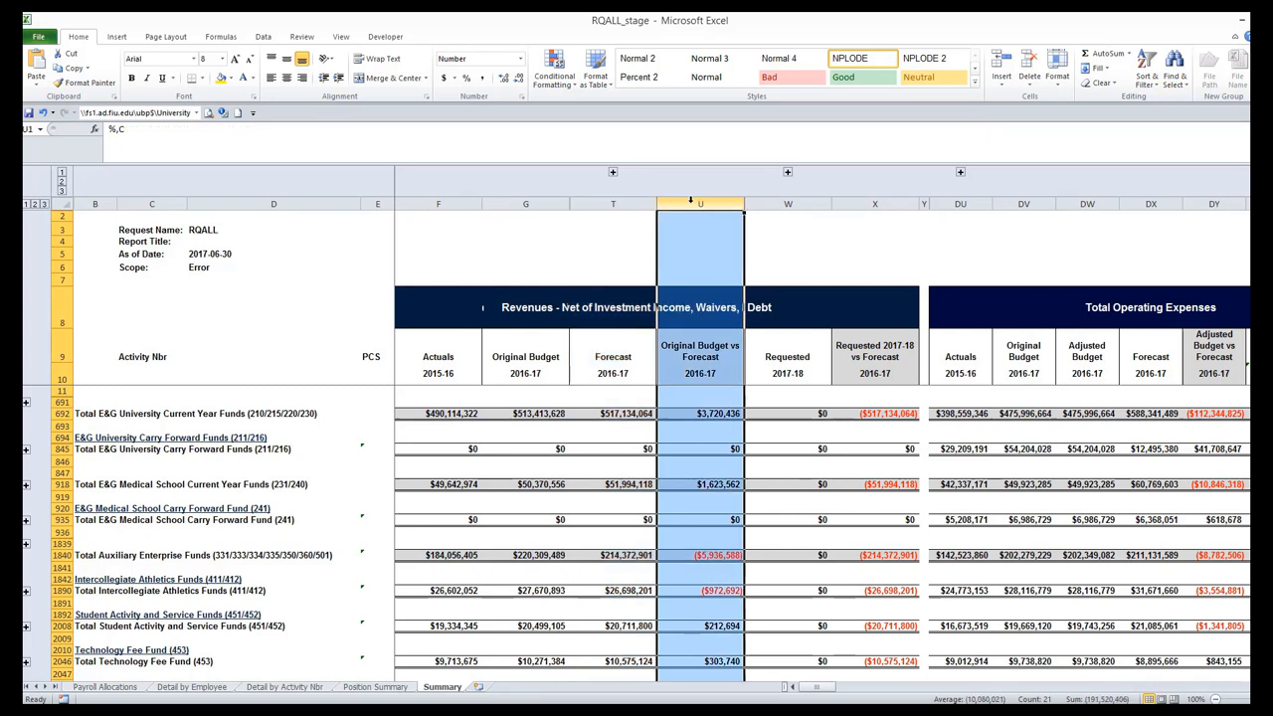
click(790, 202)
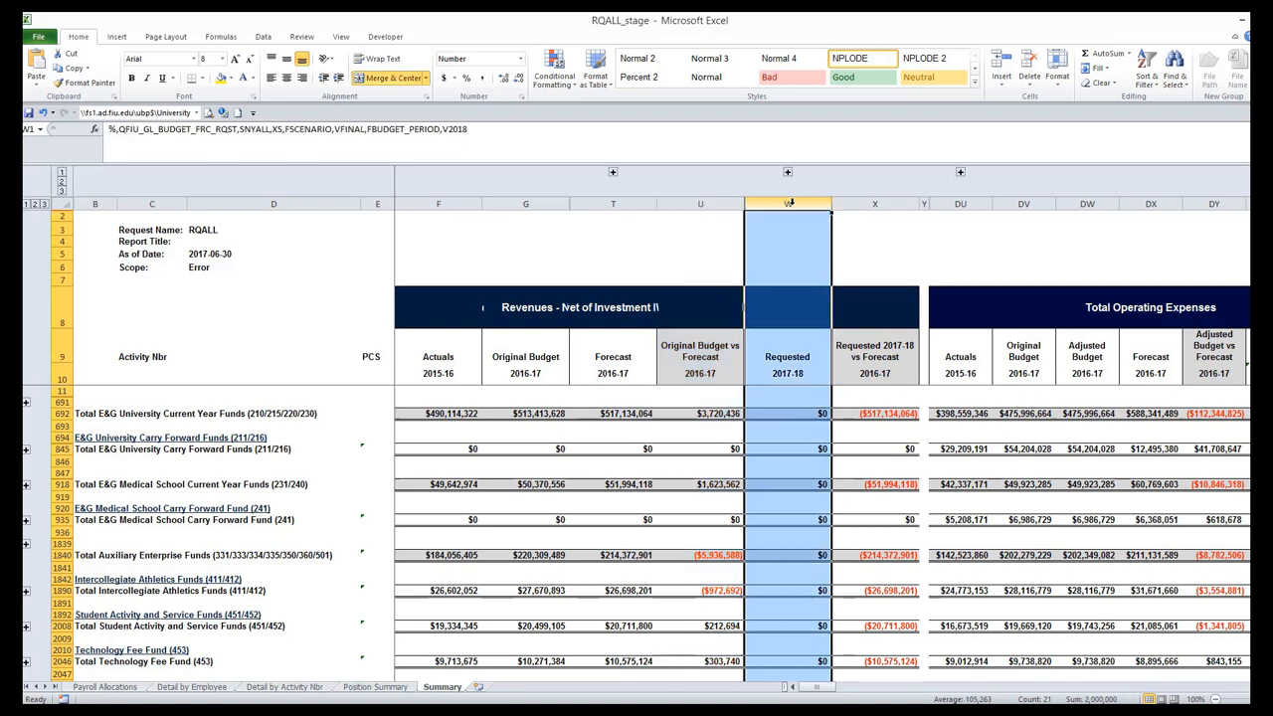
click(861, 201)
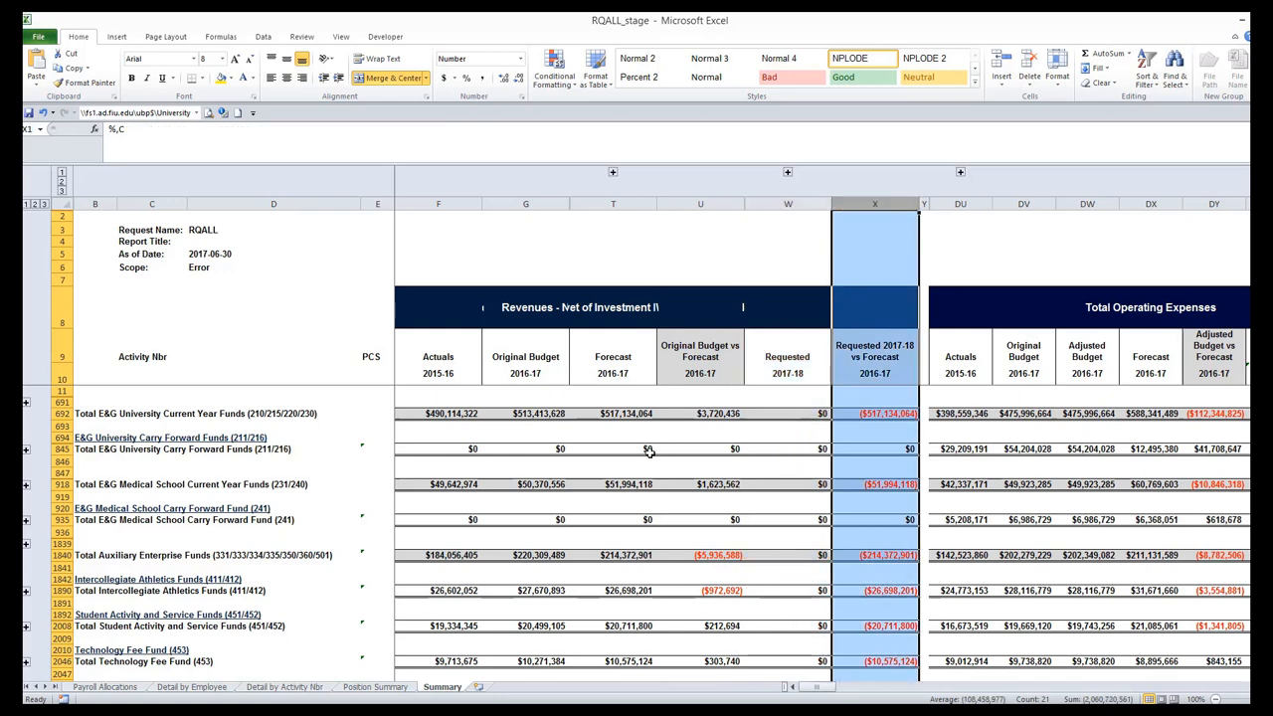
ctrl+scroll(647, 450, down, 1)
drag(376, 198, 746, 197)
- Expand the detail columns behind Total Operating Expenses and highlight the Permanent Salaries section for review
click(827, 196)
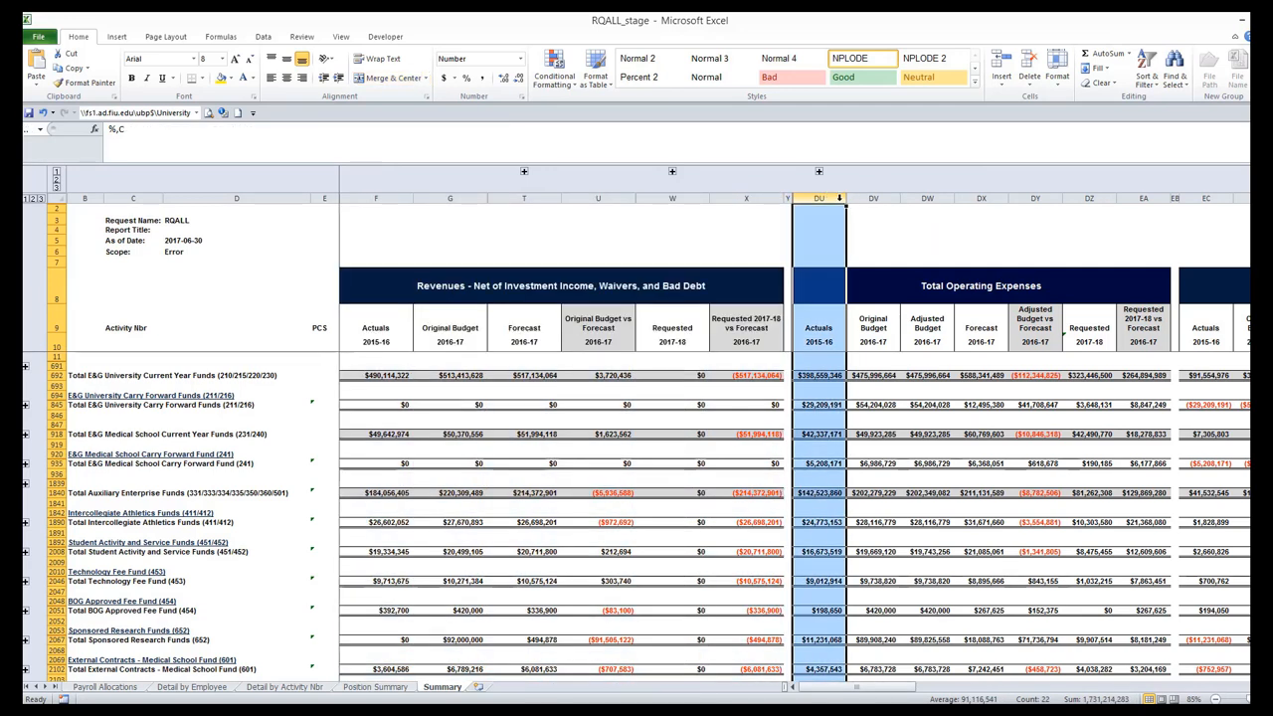
click(819, 172)
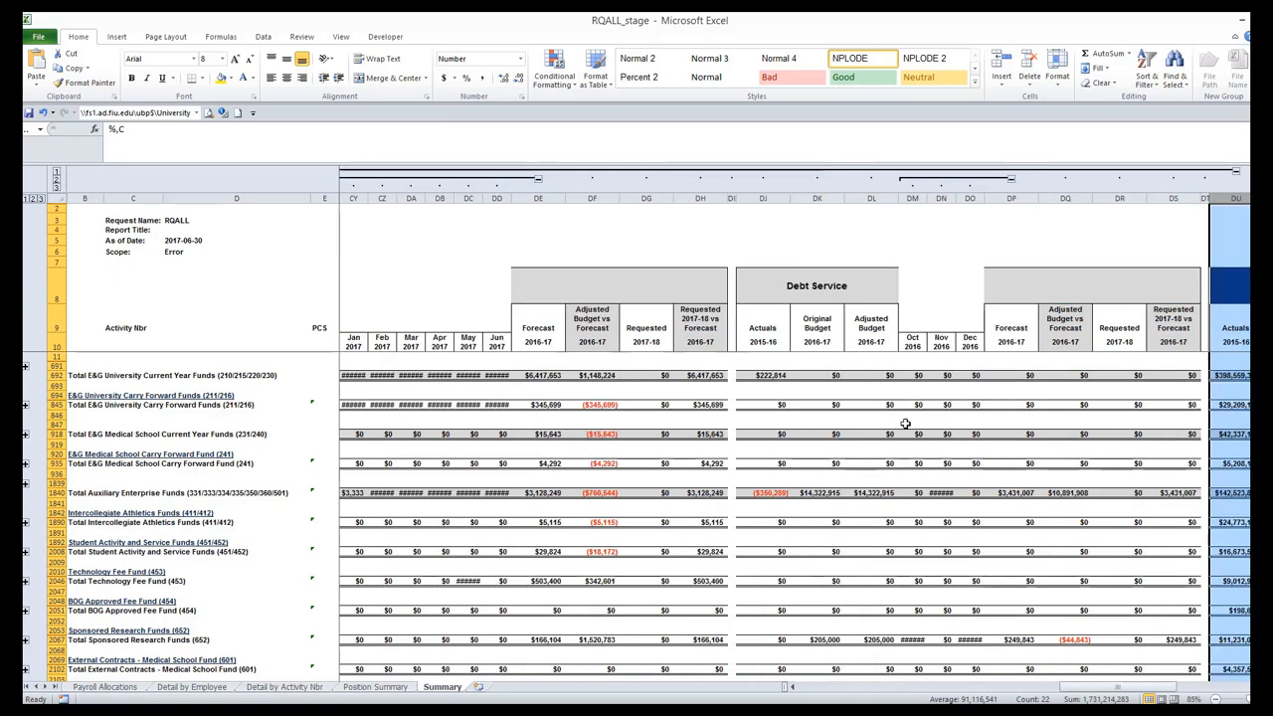
drag(1114, 696, 853, 699)
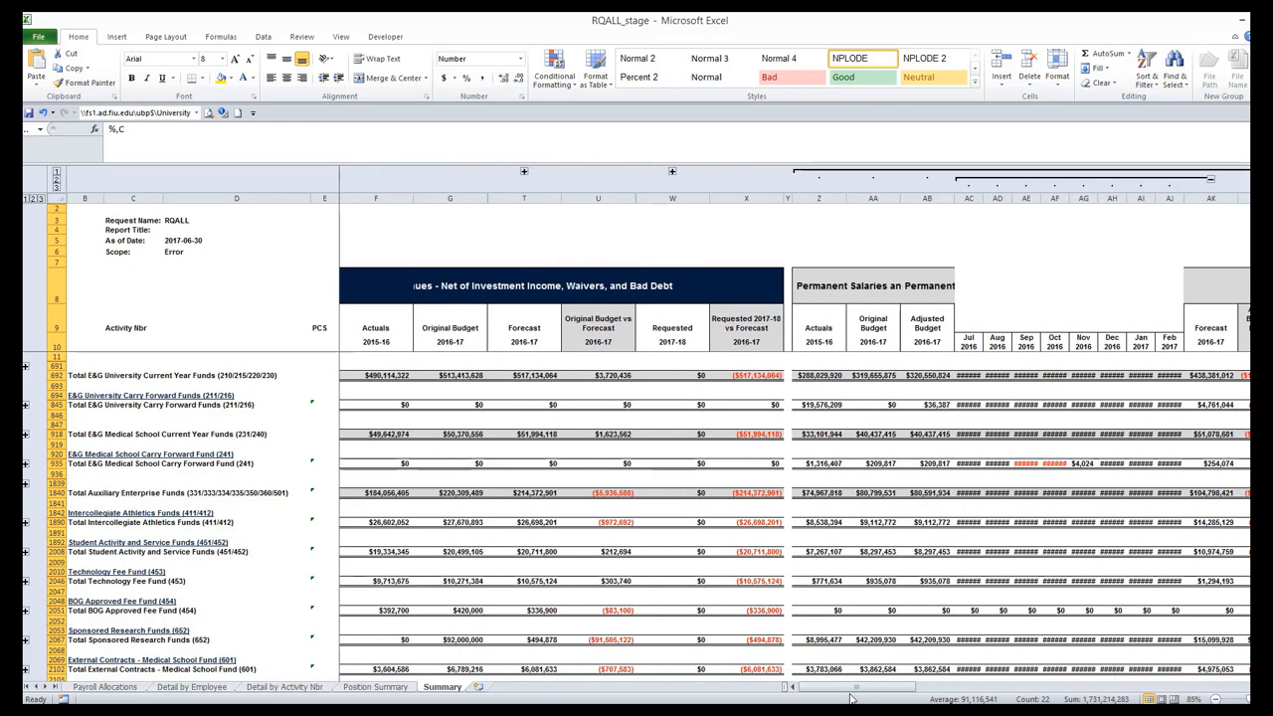
drag(818, 198, 963, 199)
drag(1135, 206, 1120, 240)
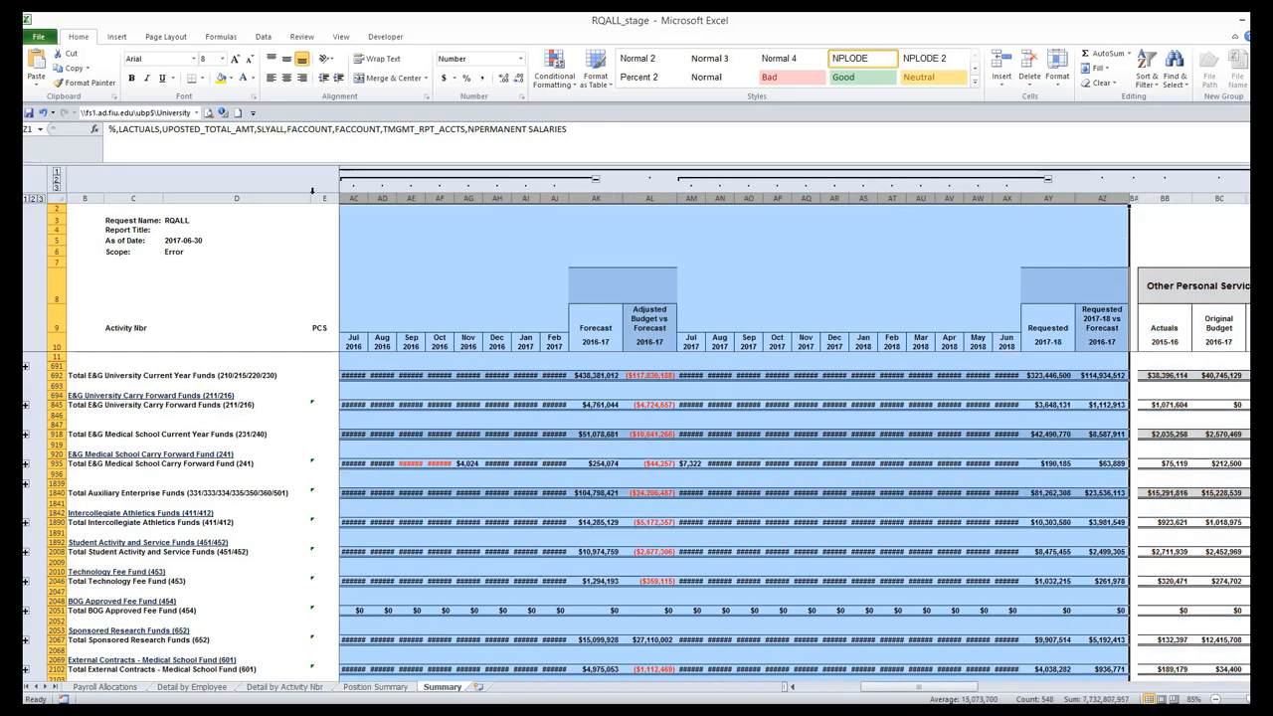
- Collapse the monthly detail to the second column outline level and highlight the OPS and Other Expenses sections
click(57, 179)
drag(601, 198, 915, 197)
drag(881, 691, 909, 688)
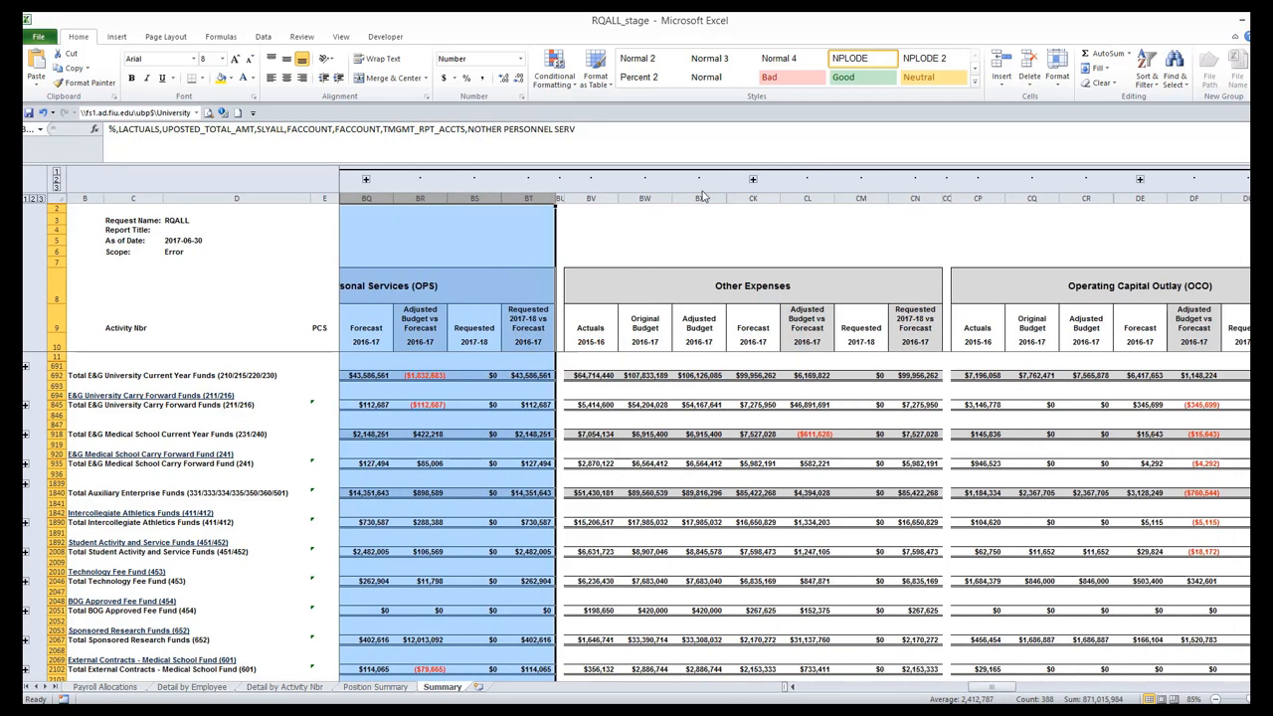
drag(590, 198, 887, 211)
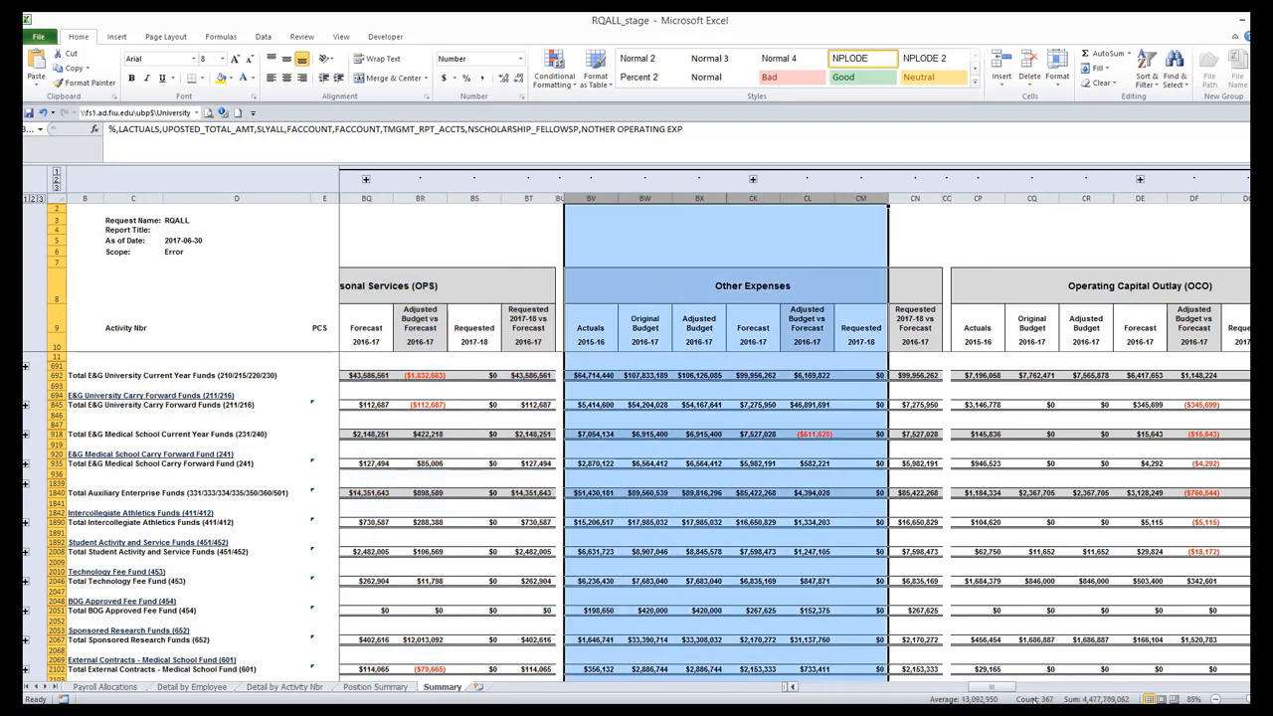
- Highlight the Operating Capital Outlay (OCO) and Debt Service sections for review
drag(1001, 698, 1046, 698)
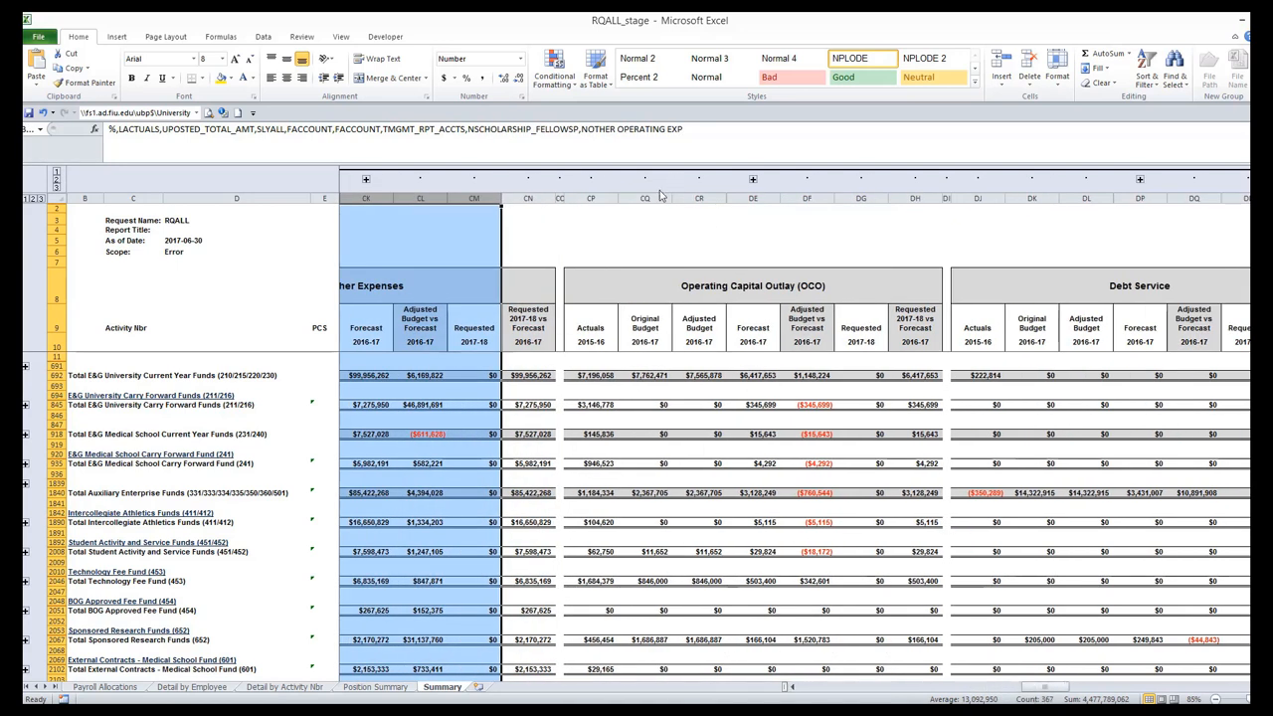
drag(590, 198, 905, 199)
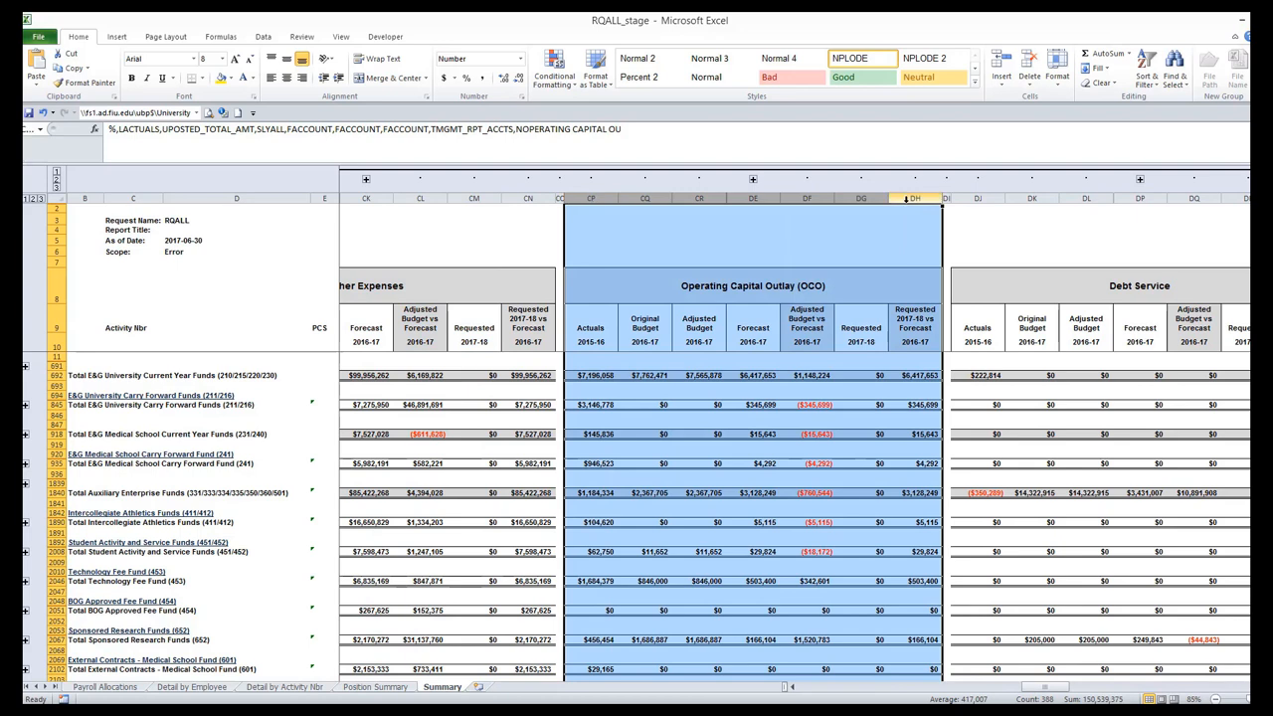
drag(1057, 690, 1112, 690)
drag(603, 198, 920, 200)
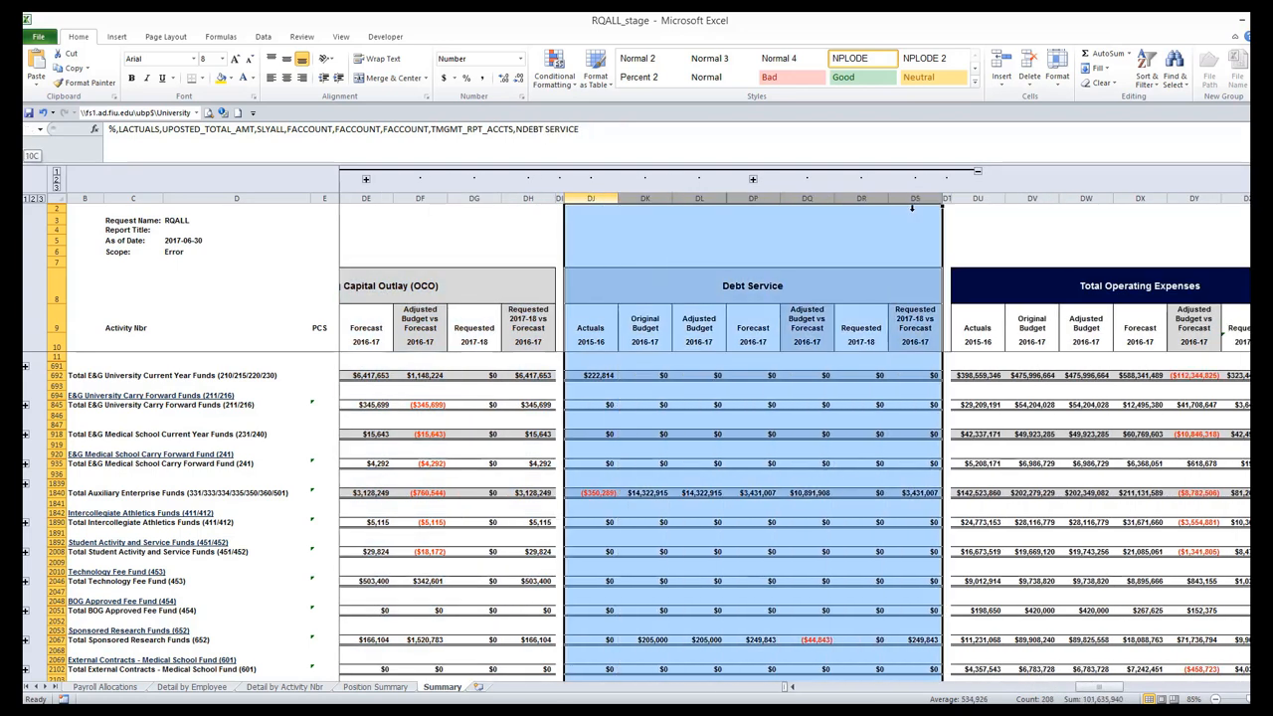
- Highlight the Total Operating Expenses section and examine its Requested 2017-18 column
drag(1114, 690, 1130, 693)
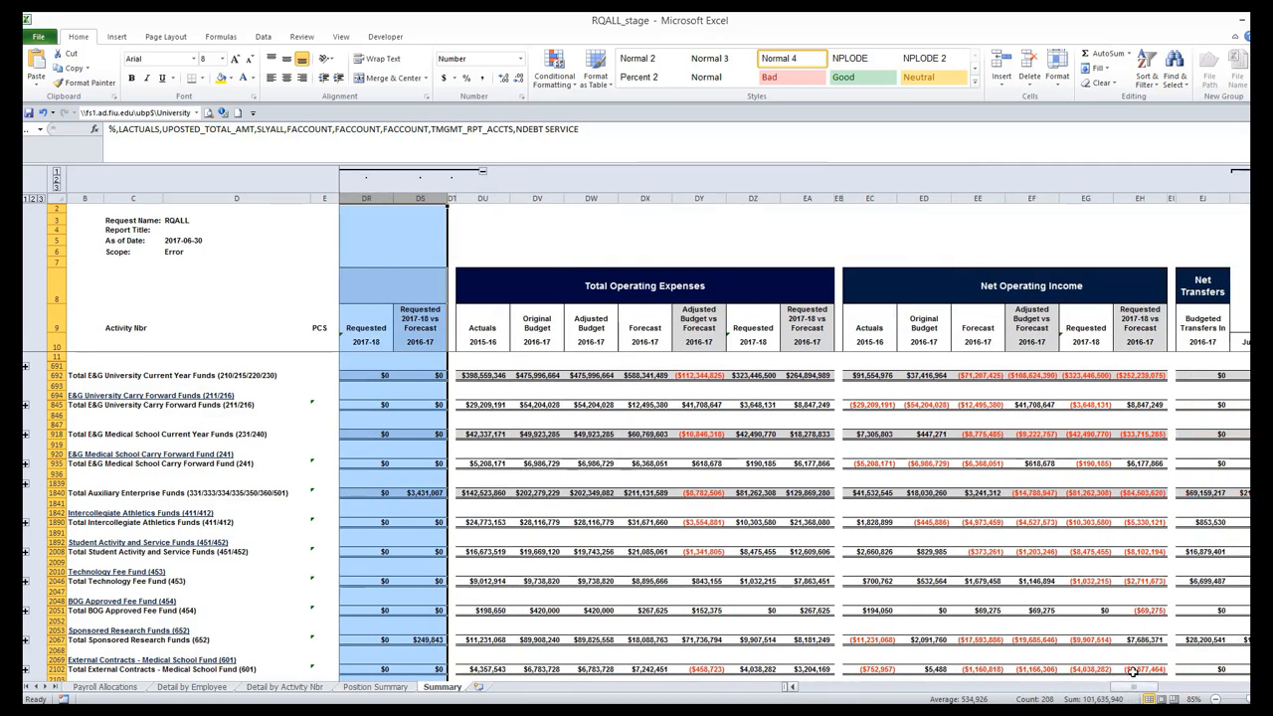
drag(482, 199, 769, 319)
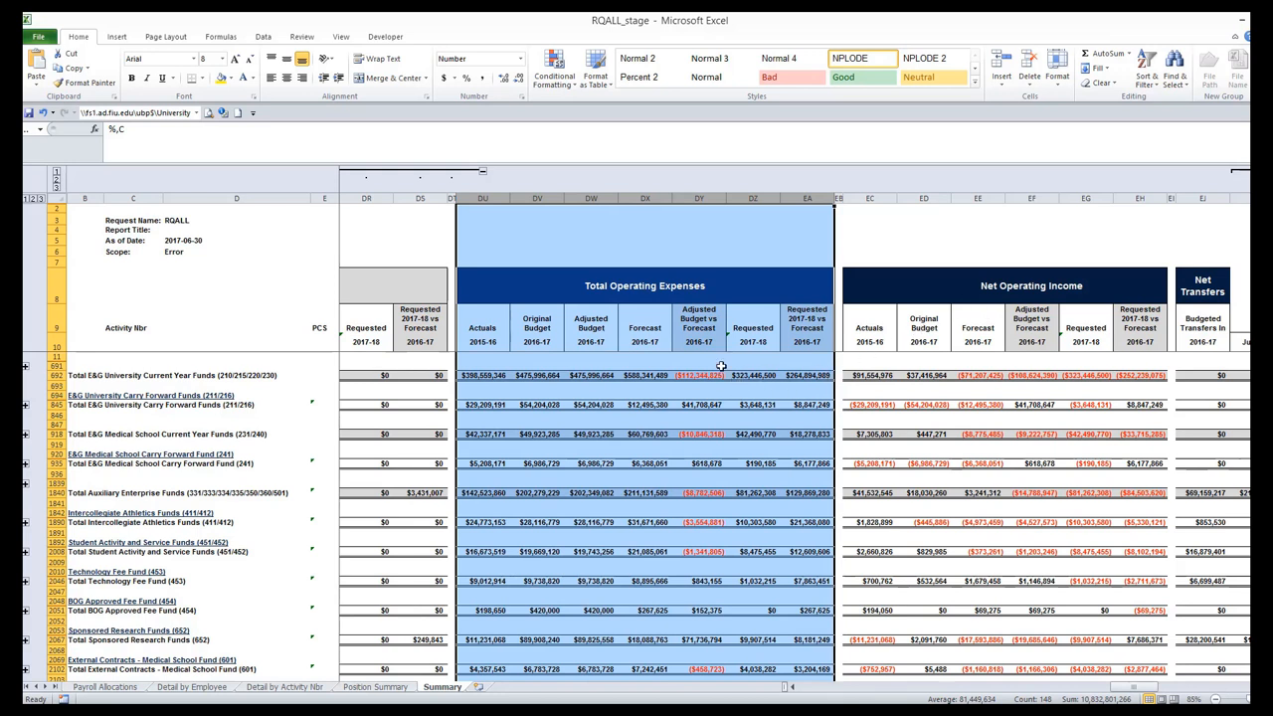
click(760, 375)
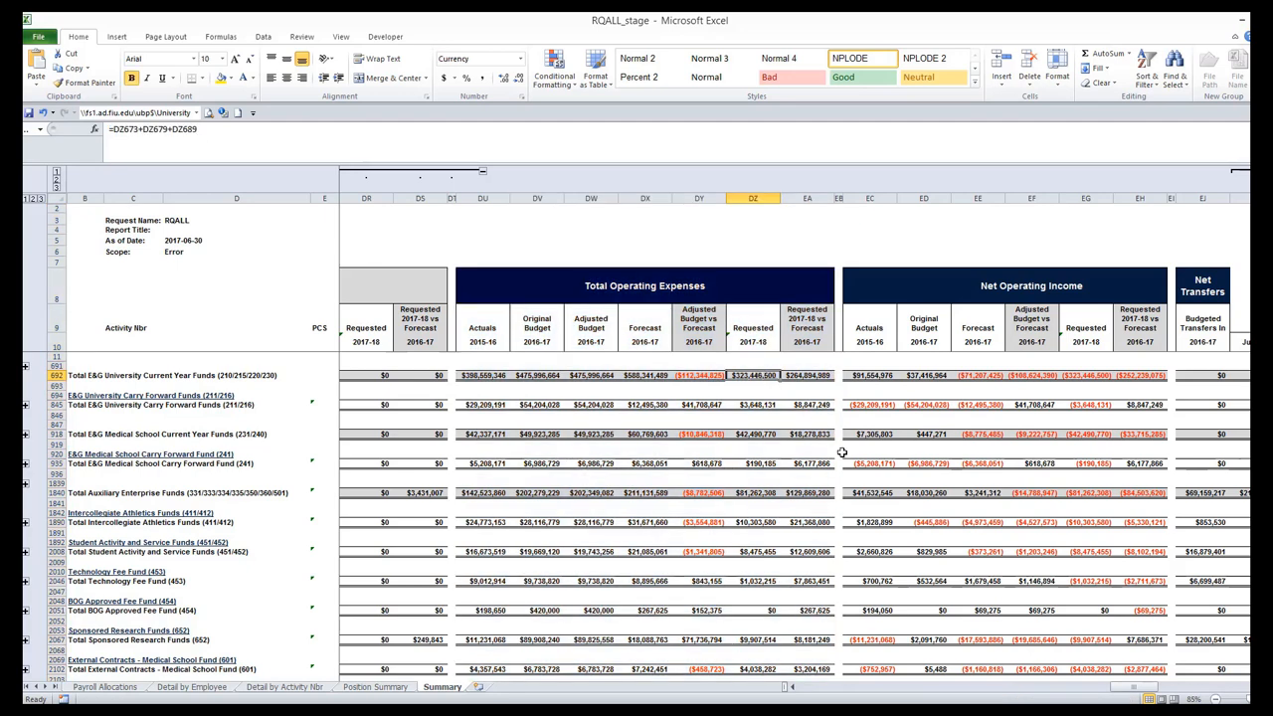
click(758, 198)
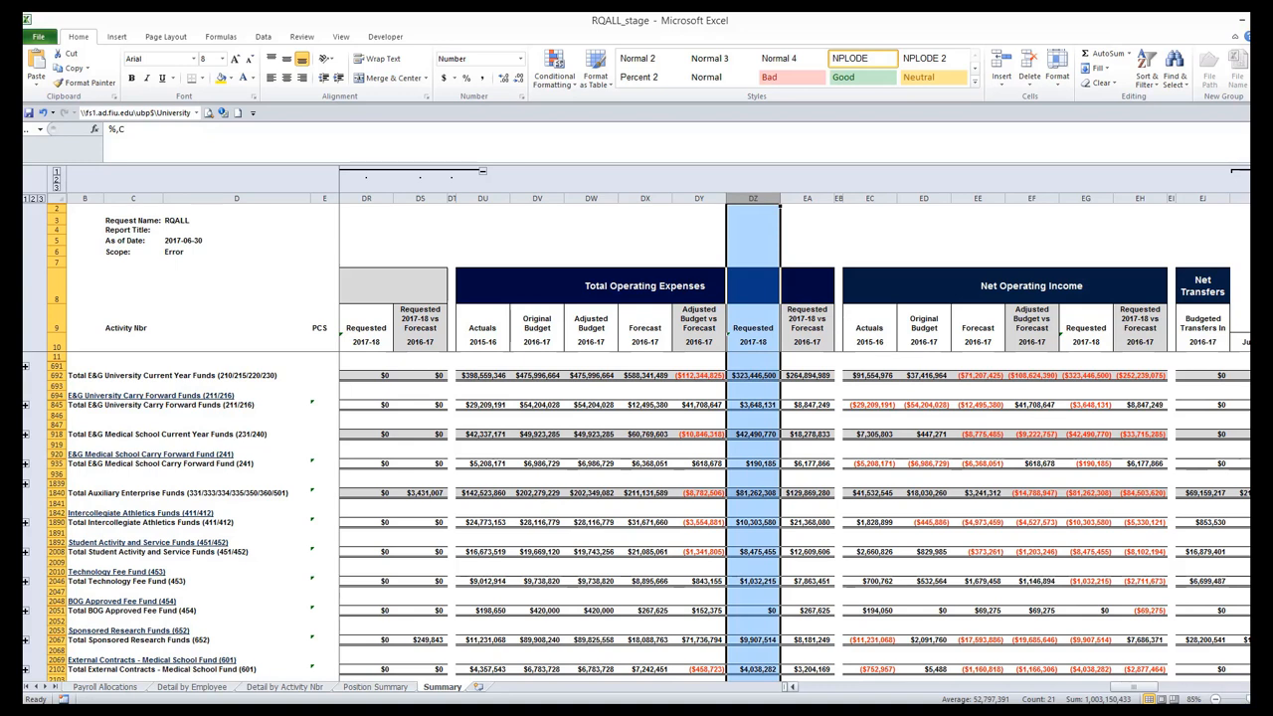
- Collapse the columns to the first outline level and highlight the Net Transfers section beyond Net Operating Income
scroll(556, 336, right, 10)
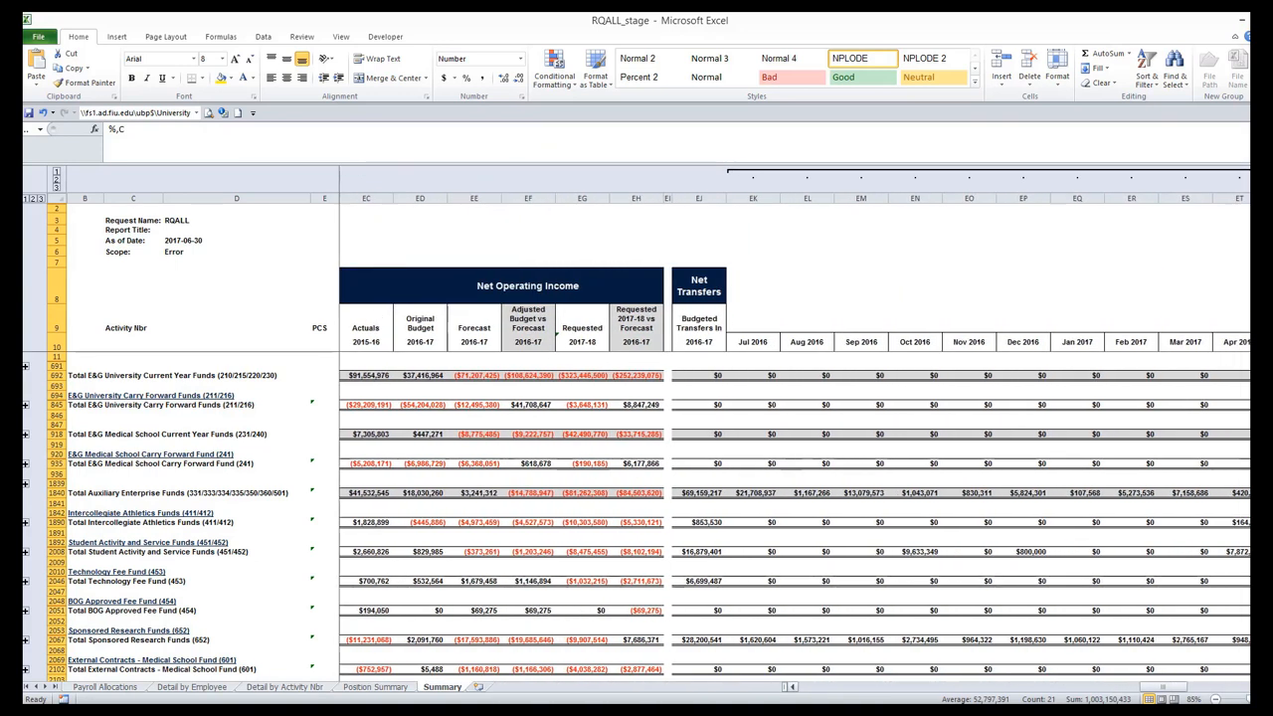
scroll(1154, 636, right, 3)
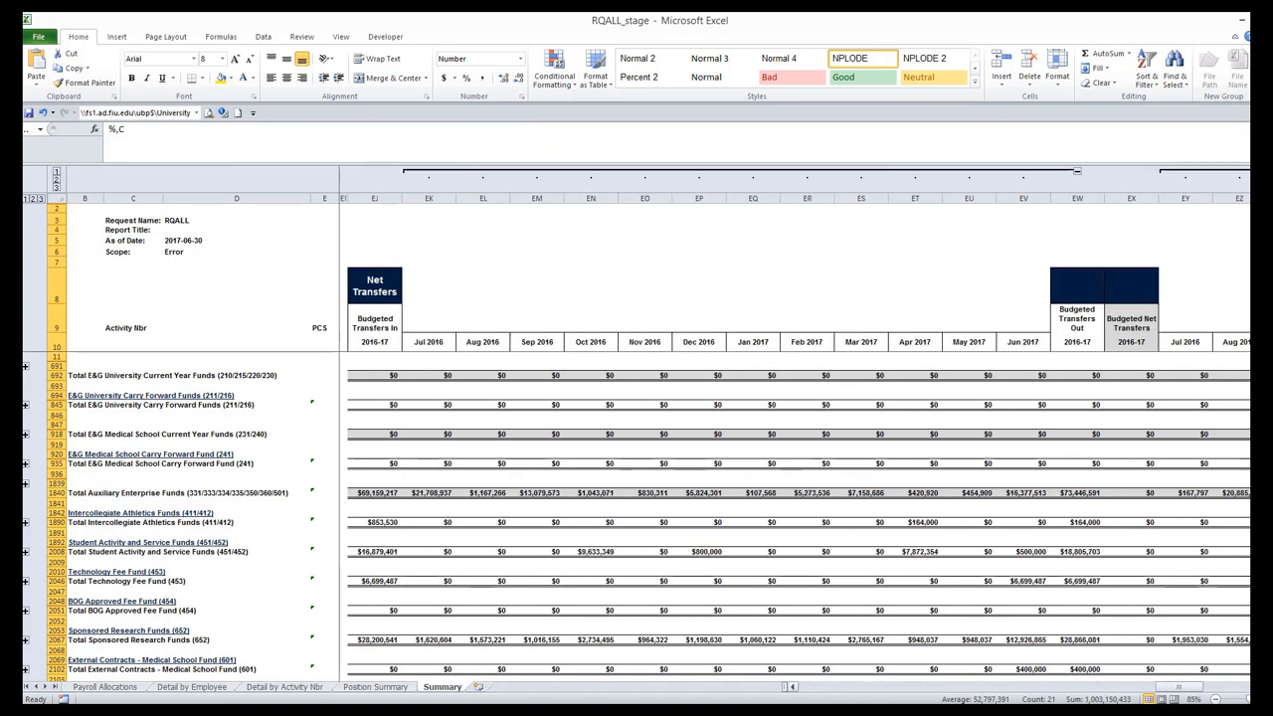
click(57, 173)
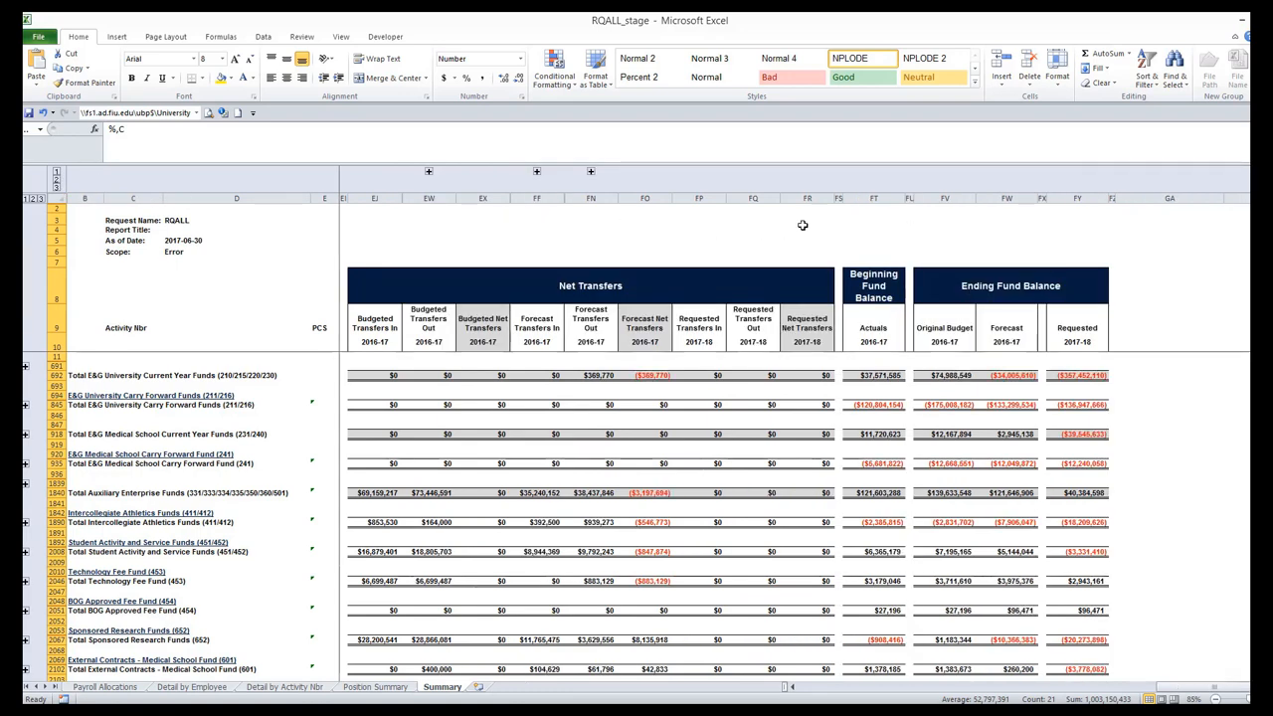
drag(1215, 693, 1208, 693)
drag(482, 198, 1096, 240)
- Highlight the Beginning and Ending Fund Balance columns, and switch to the Position Summary sheet
scroll(1124, 534, right, 3)
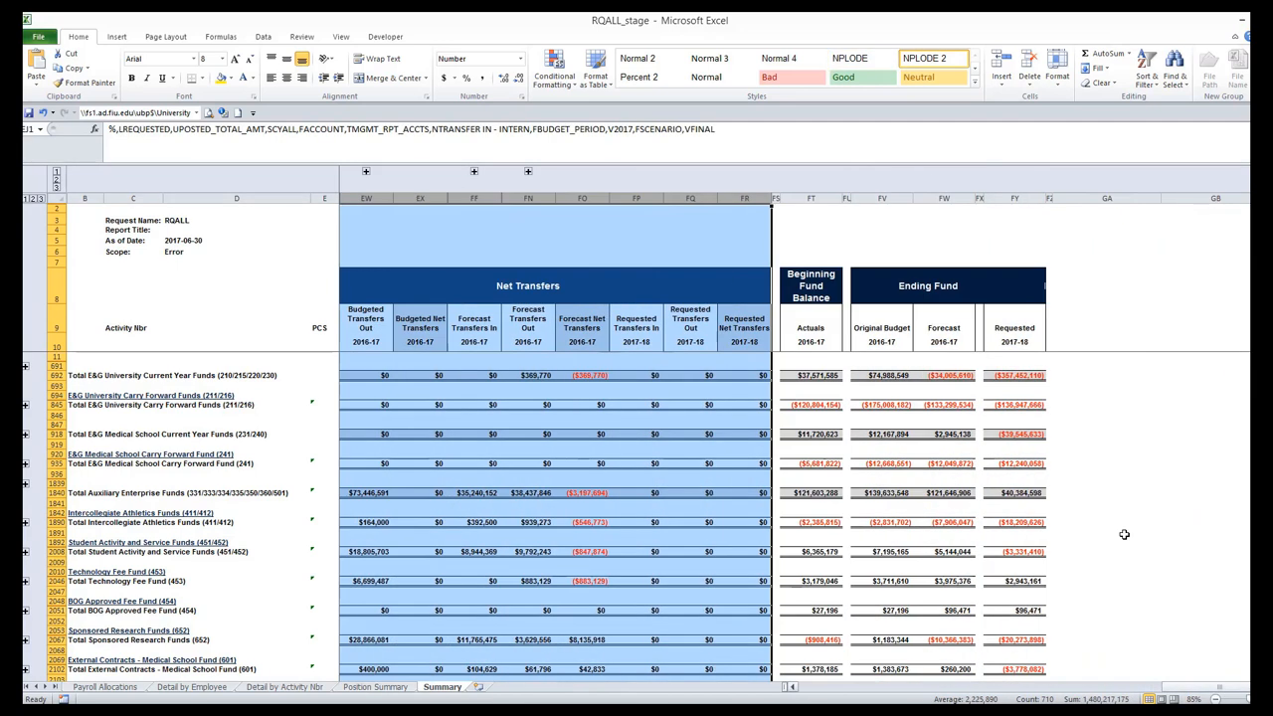
drag(817, 198, 1018, 211)
key(alt+Tab)
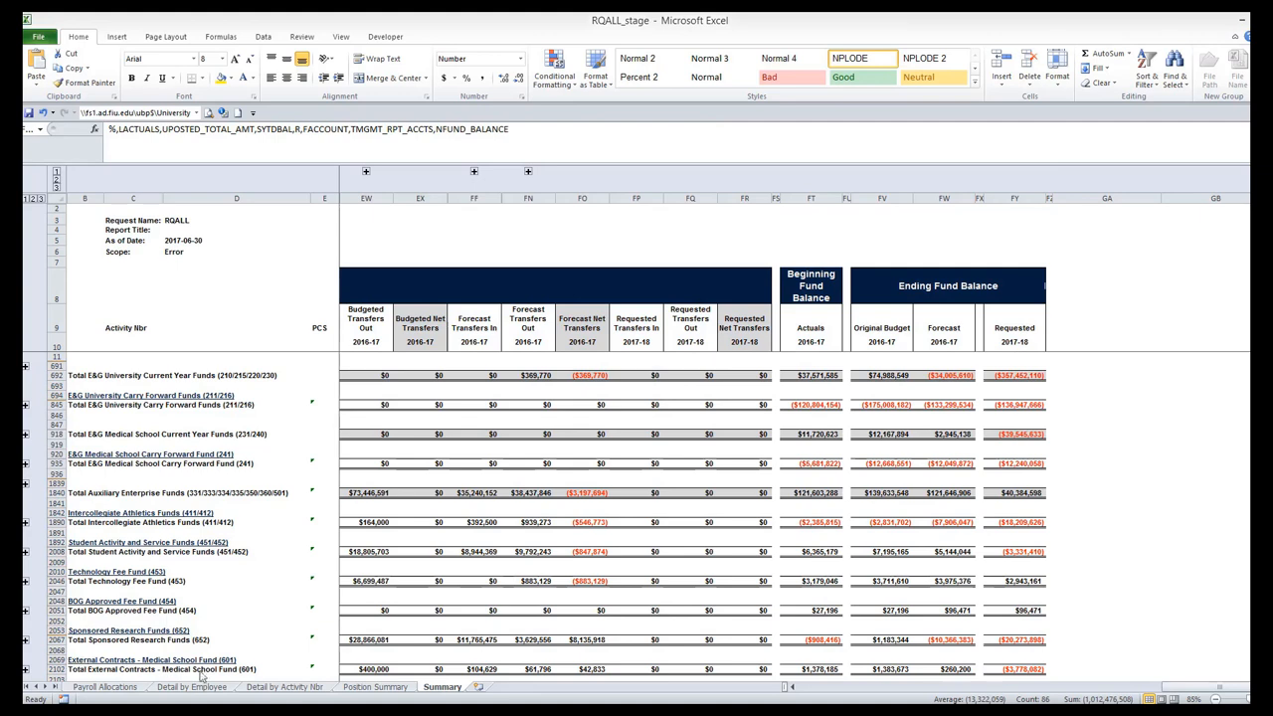
click(375, 687)
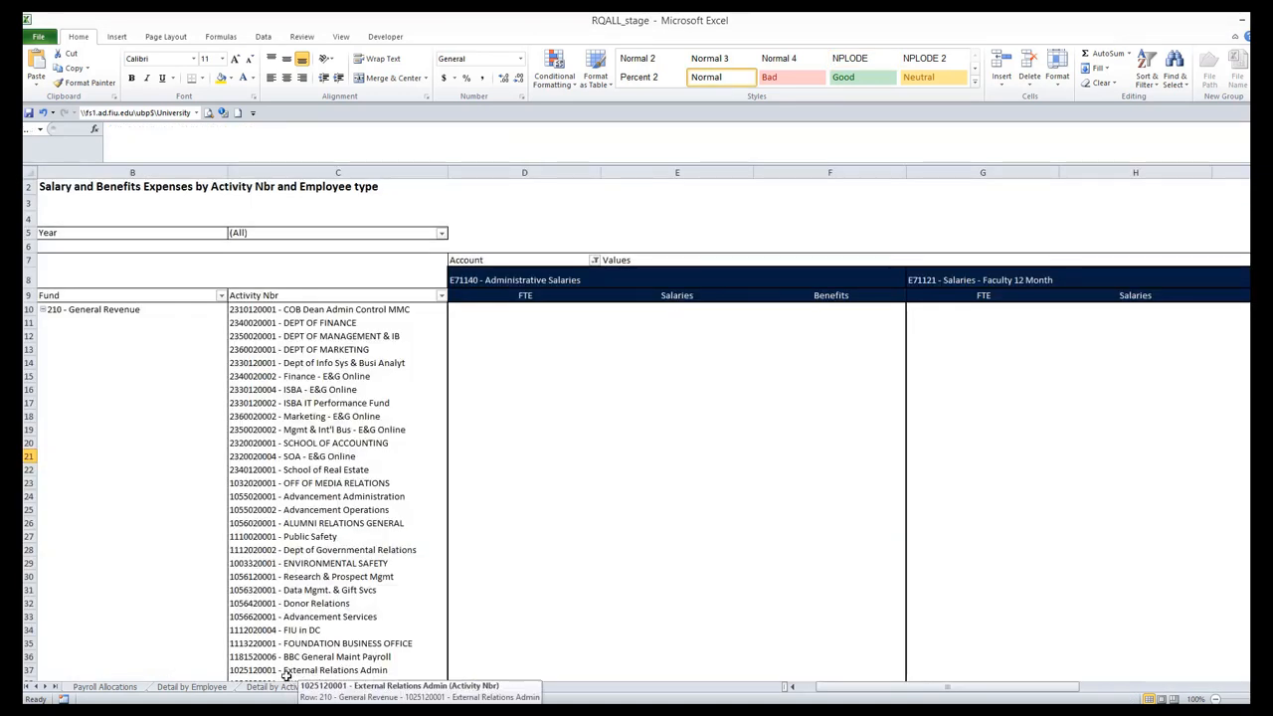
- Highlight the Activity Nbr column and the salary account columns across to Total Salaries for review, and clear the highlight
click(283, 174)
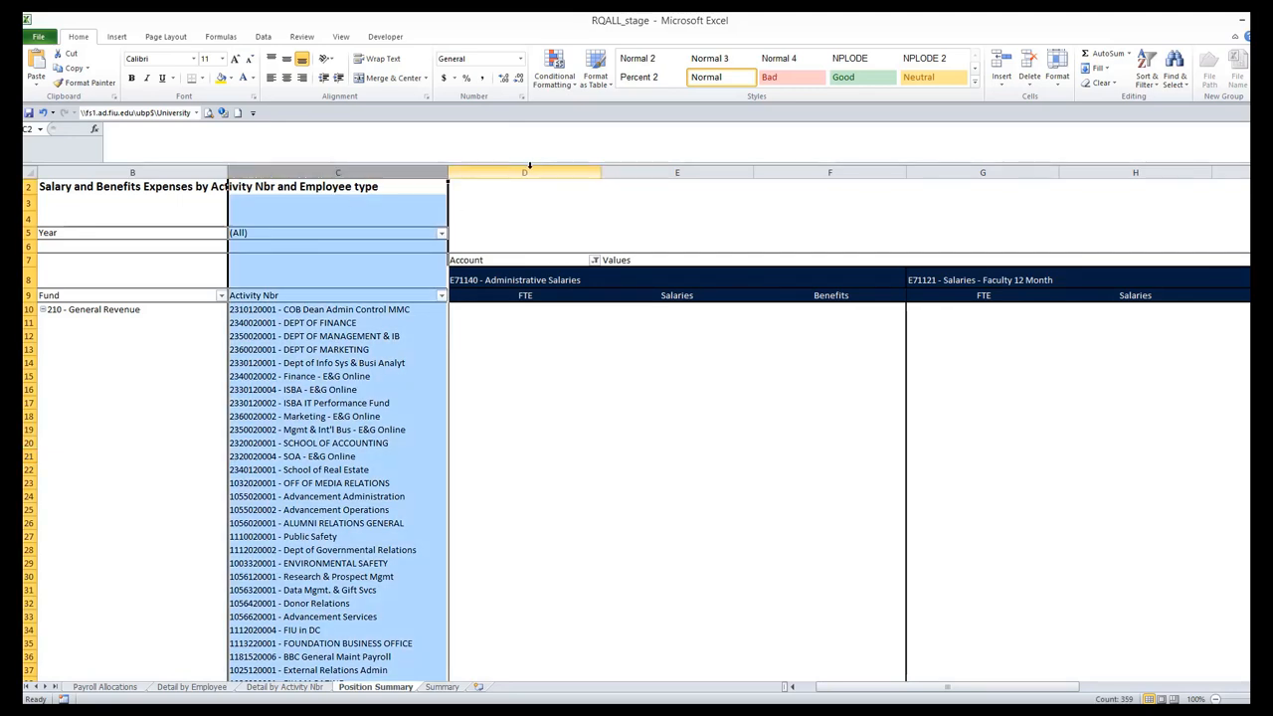
drag(533, 172, 849, 175)
drag(1043, 172, 1156, 216)
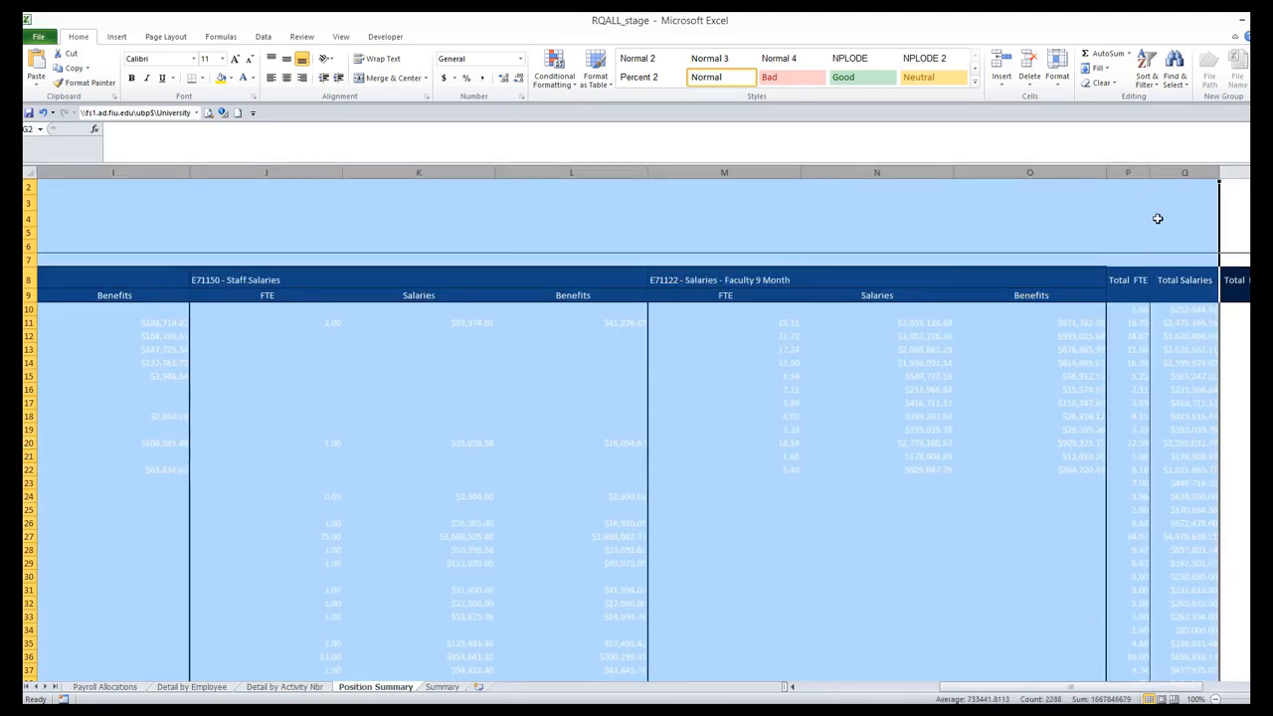
scroll(1130, 686, right, 4)
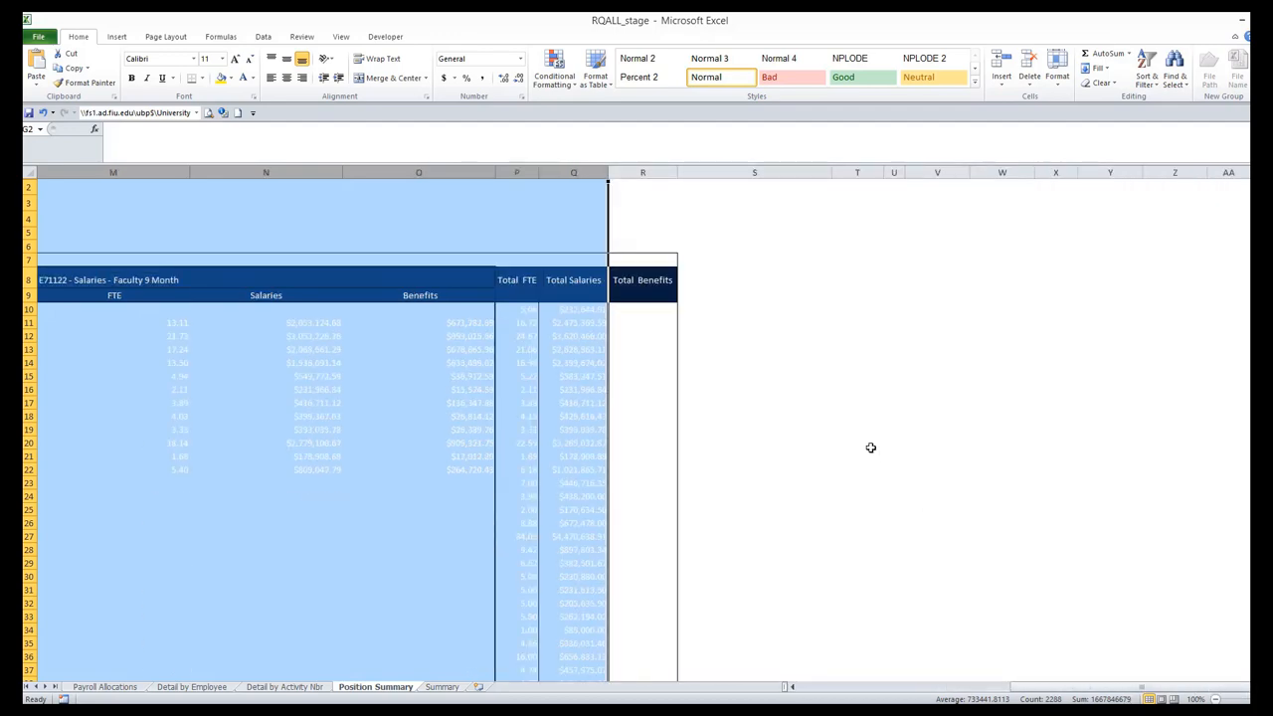
click(706, 309)
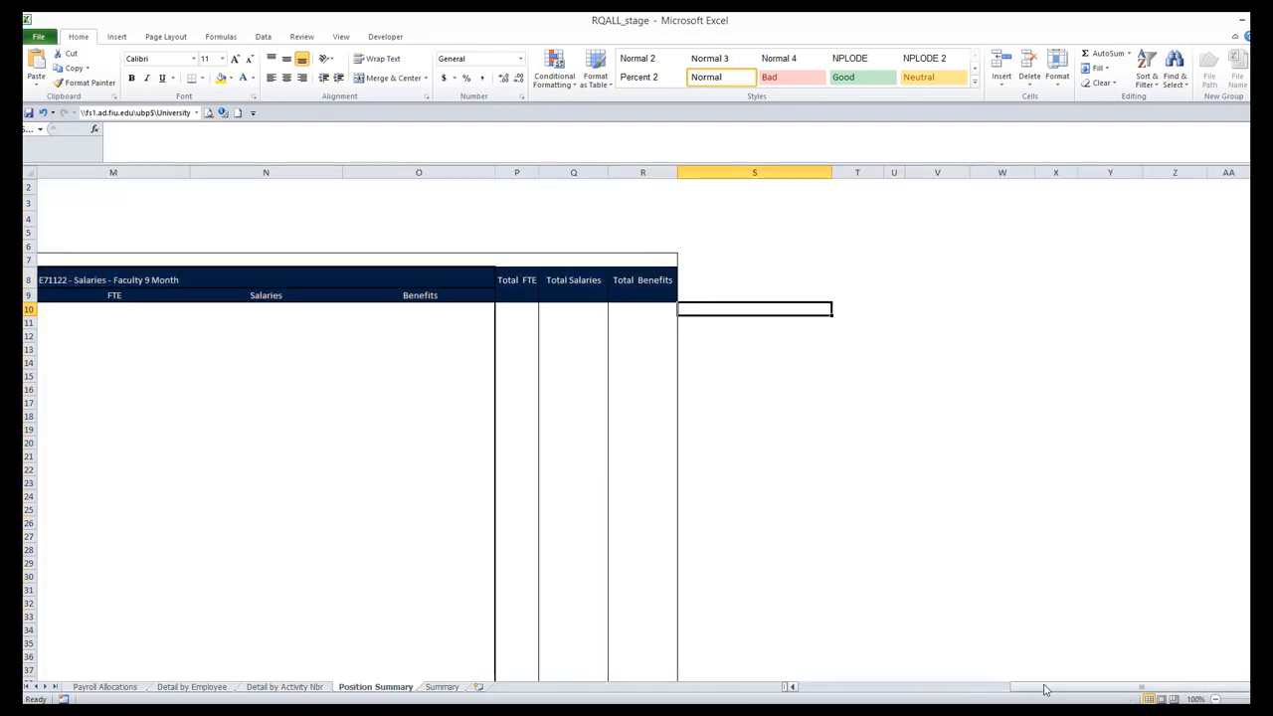
drag(1051, 686, 778, 686)
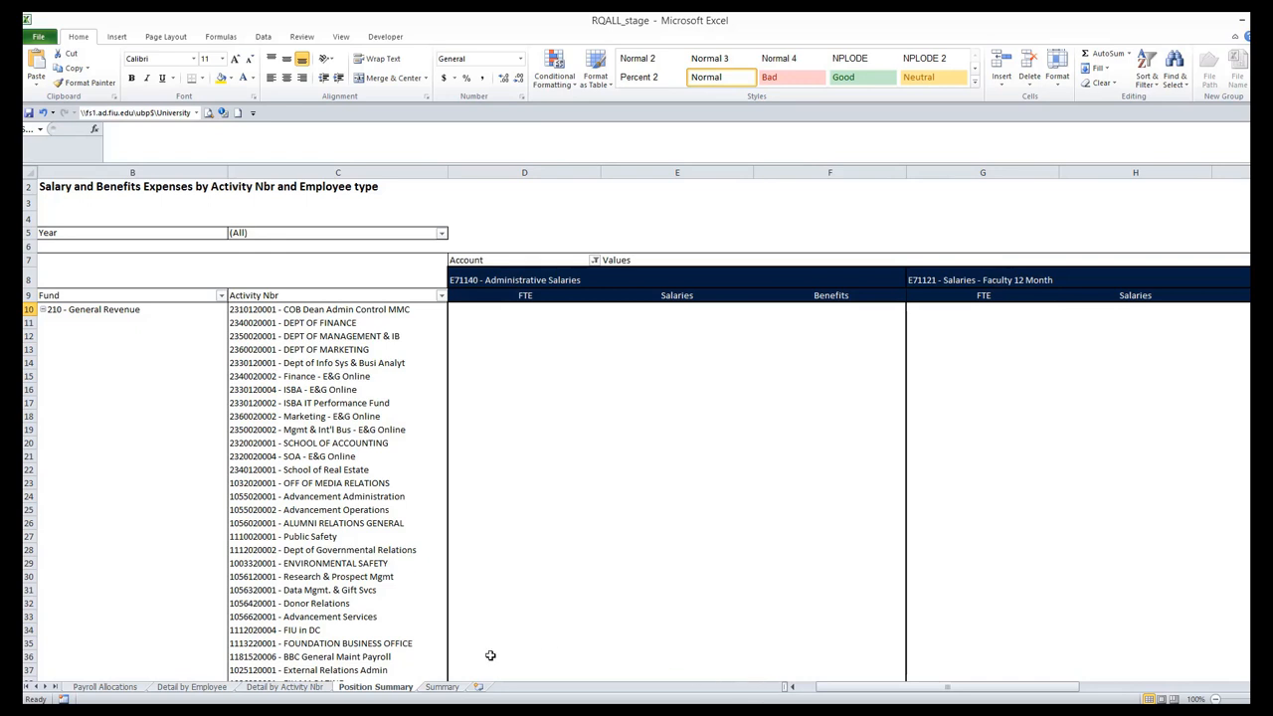
- View the Detail by Employee sheet and return to the Summary sheet's first columns, starting at Revenues
click(192, 686)
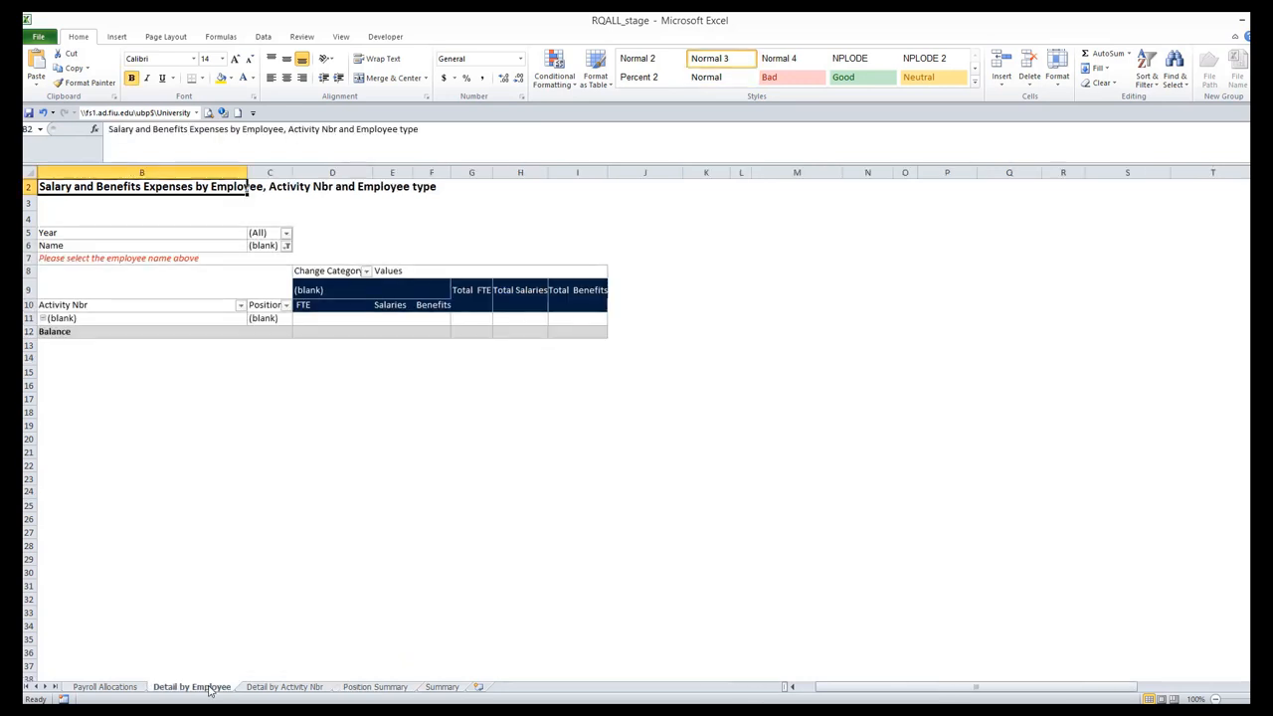
click(454, 689)
drag(1167, 686, 712, 683)
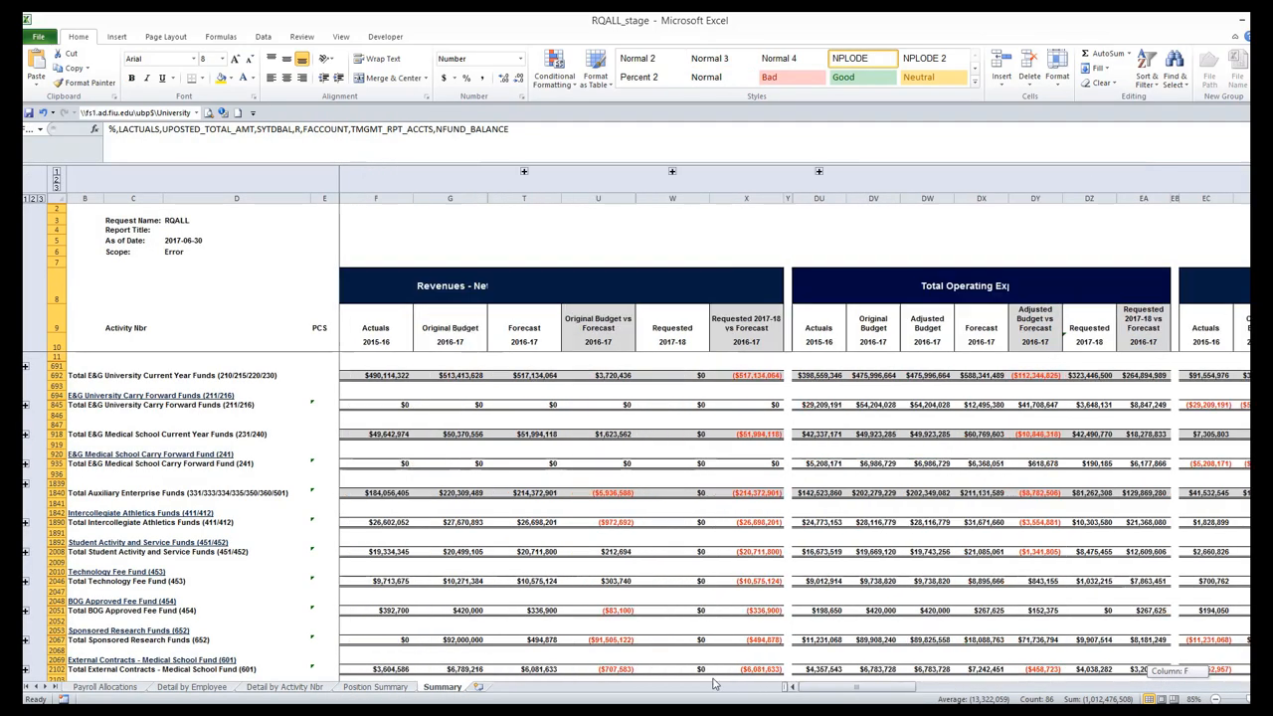